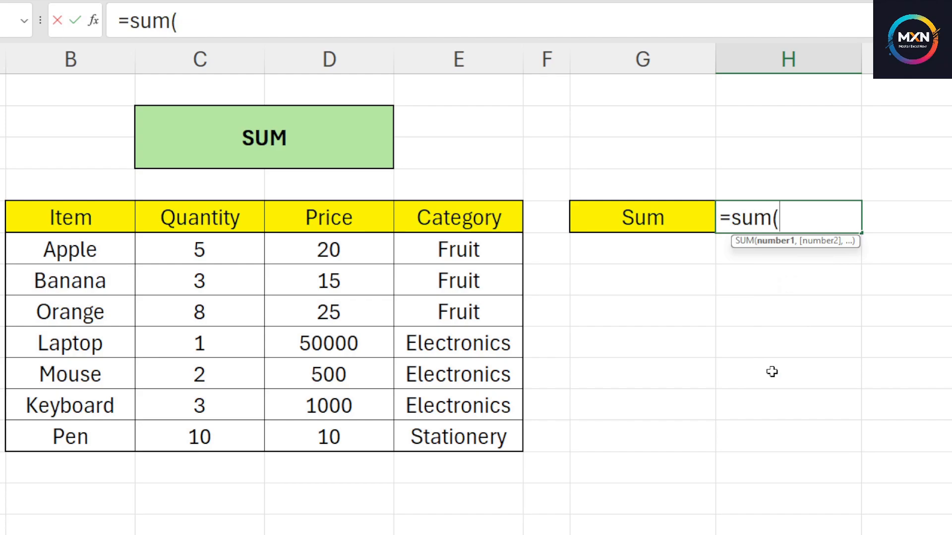
Step: Complete the SUM formula in H5 to add the Apple and Banana quantities, C6 and C7
left_click(208, 255)
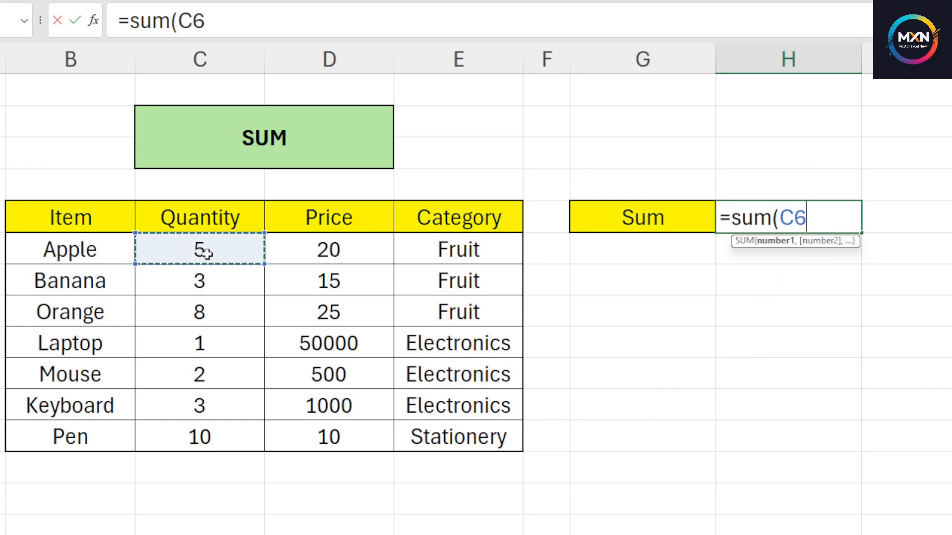
type(",")
left_click(198, 291)
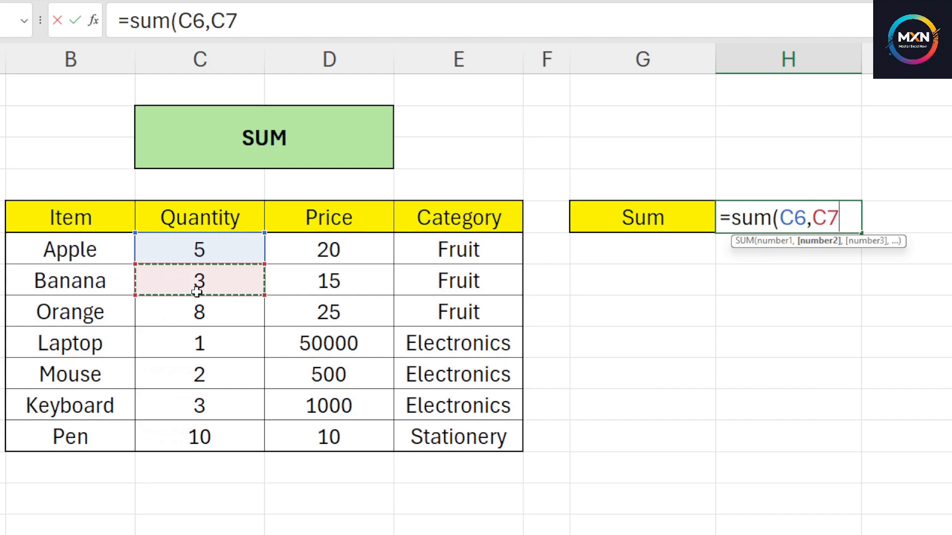
key("Return")
Step: Replace the formula in H5 with a SUM over the whole Quantity range C6:C12
left_click(802, 227)
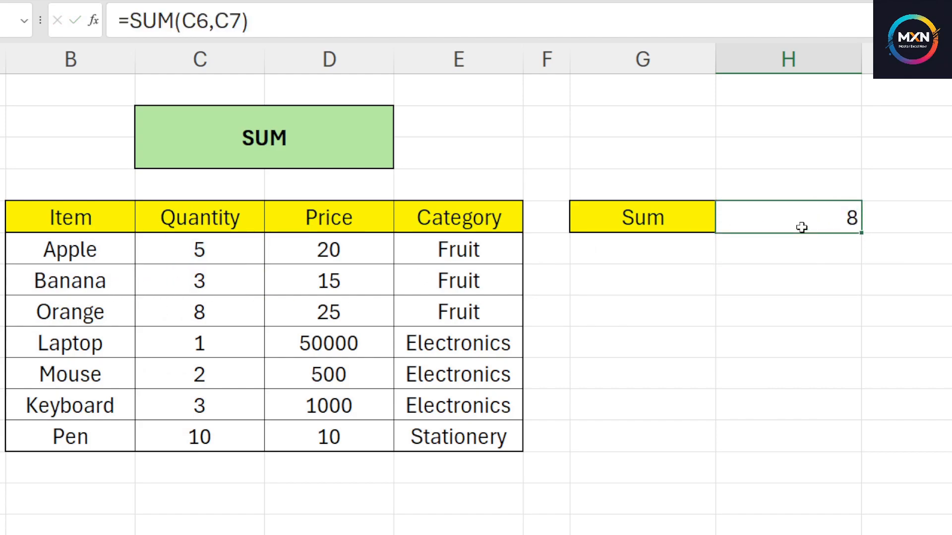
key("Delete")
type("=")
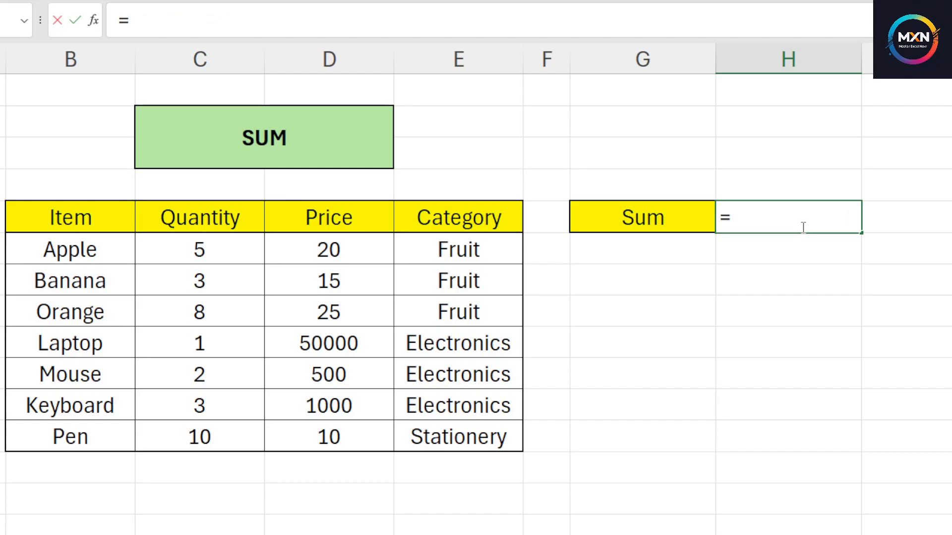
type("sum(")
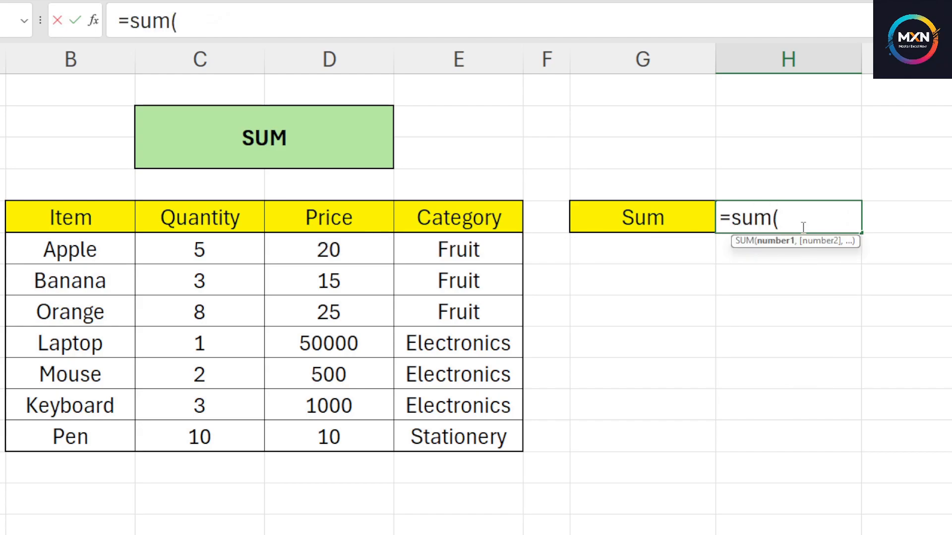
left_click_drag(199, 248, 207, 437)
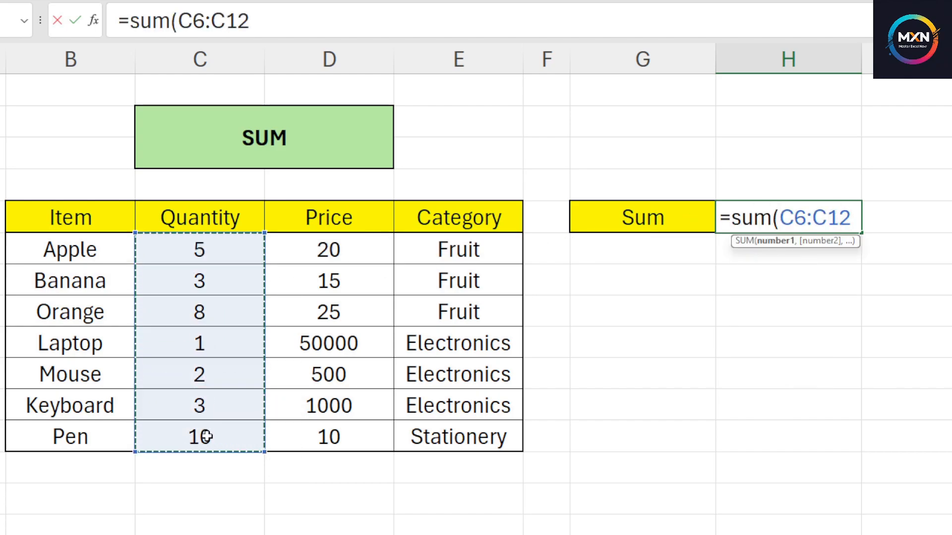
key("Return")
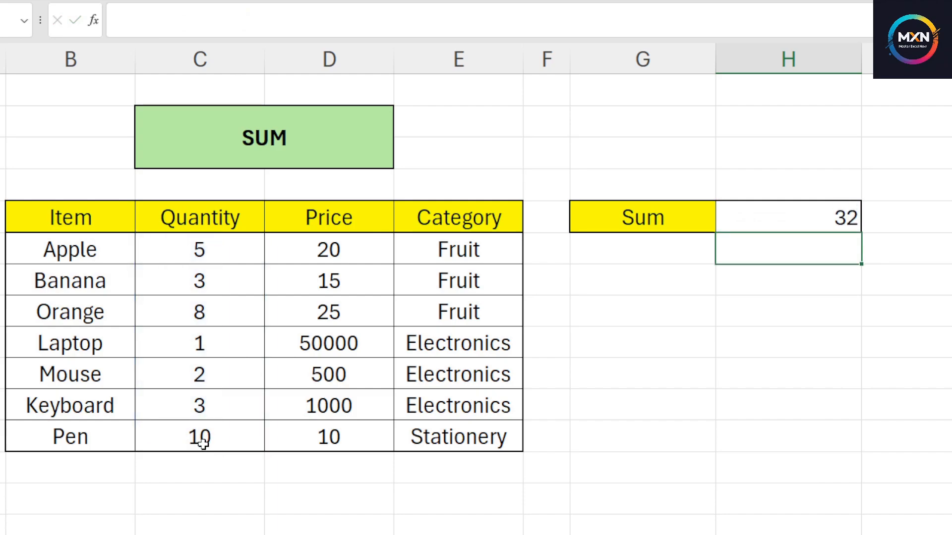
Step: Replace the formula in H5 with a SUM over the Quantity and Price range C6:D12, and clear the cell again
left_click(810, 226)
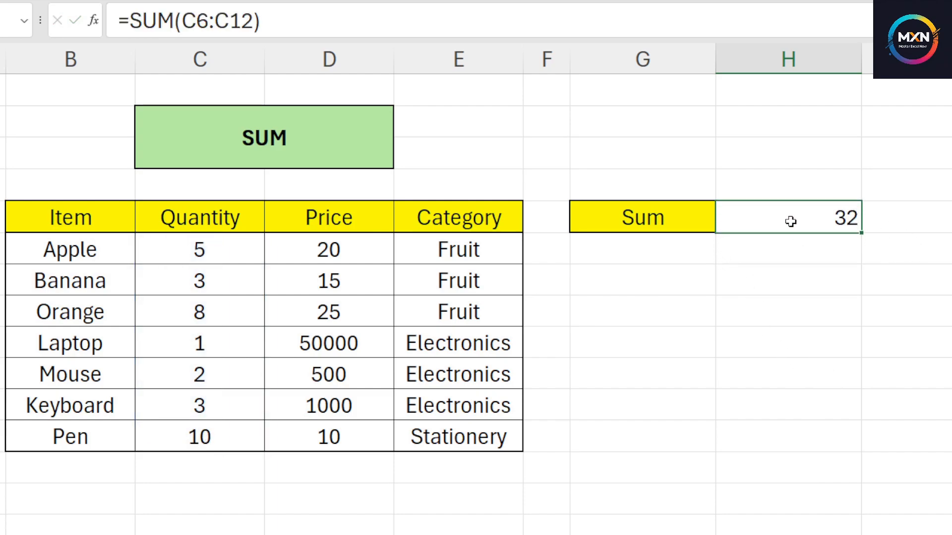
key("Delete")
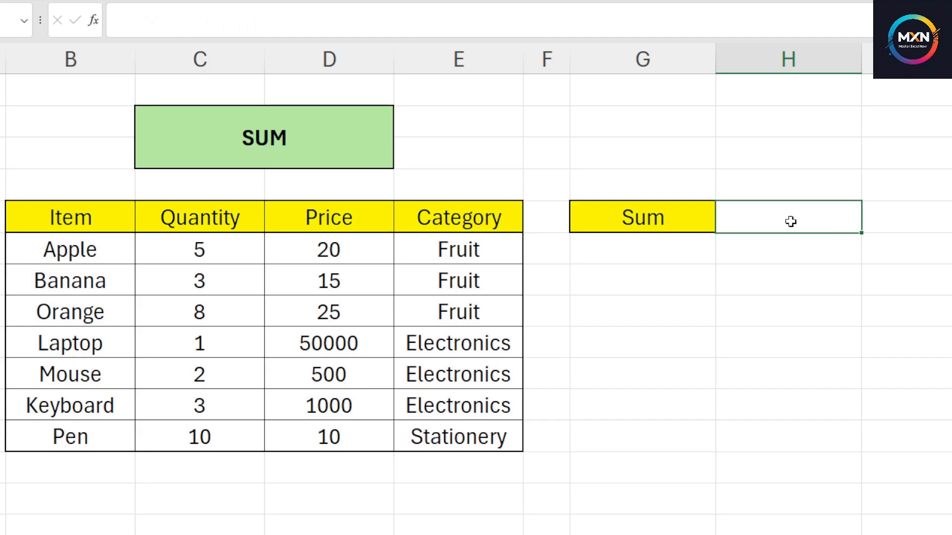
type("=sum(")
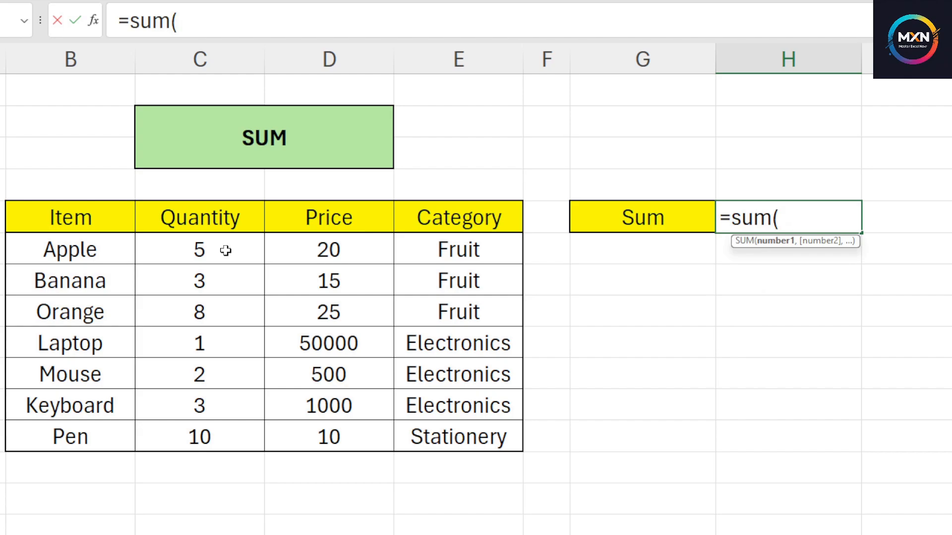
left_click_drag(191, 246, 308, 444)
key("Return")
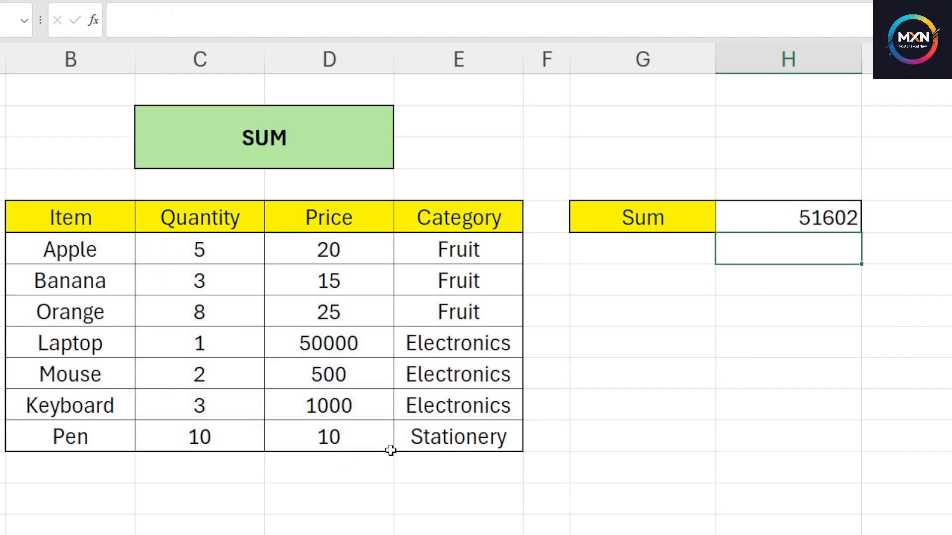
left_click(786, 221)
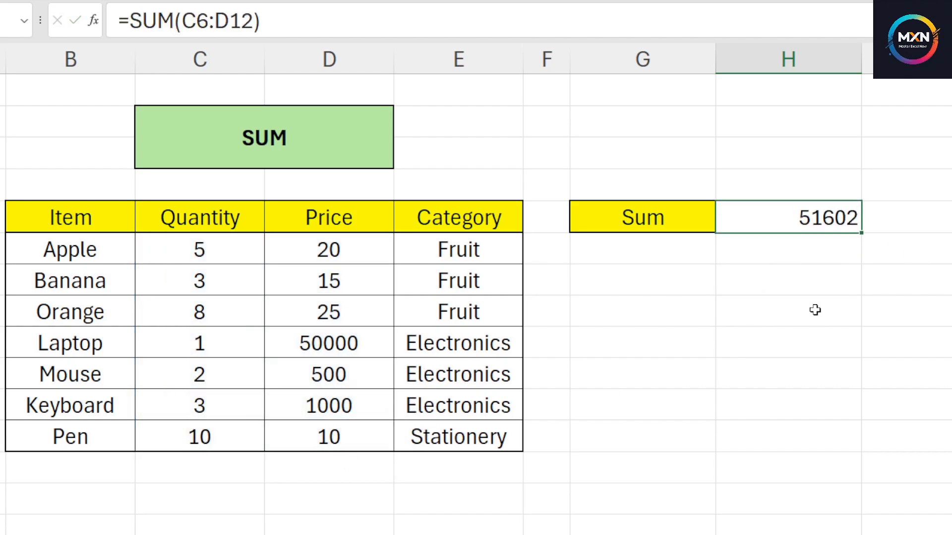
key("Delete")
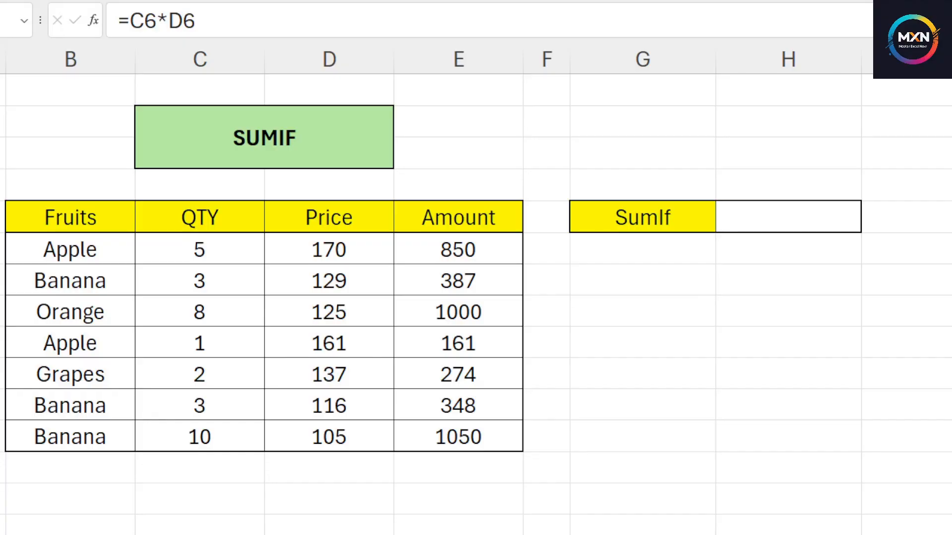
Step: On the SUMIF sheet, enter =SUMIF(B6:B12,"Apple",E6:E12) in H5 to total the Apple amounts
left_click(761, 215)
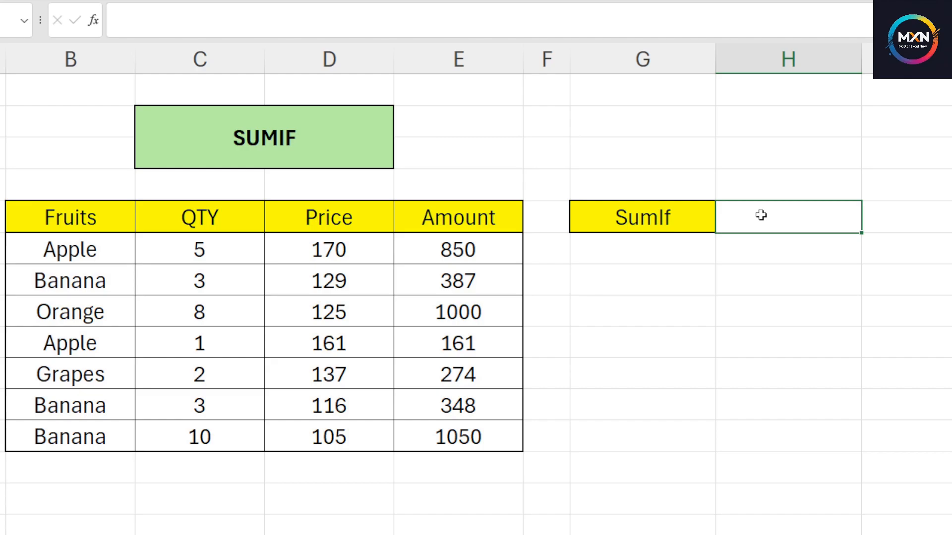
double_click(761, 215)
type("sumi")
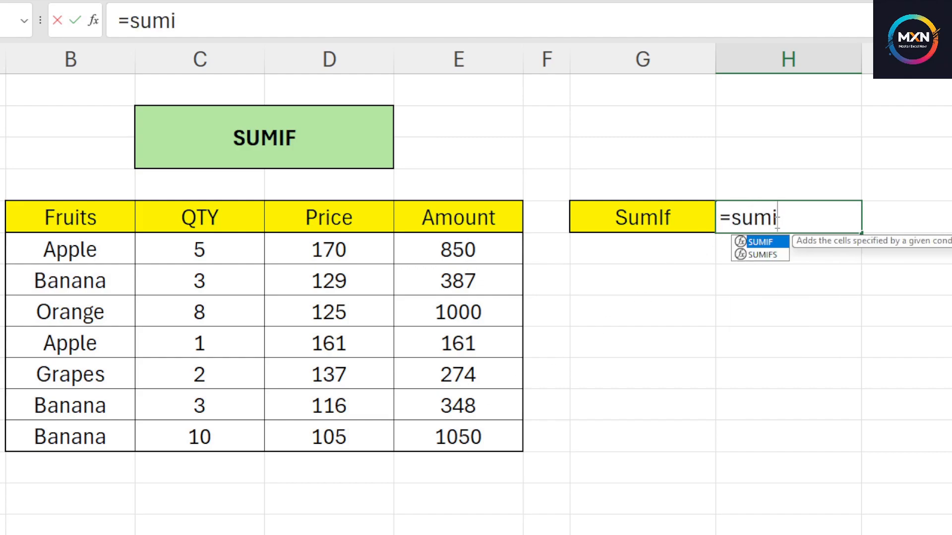
type("f(")
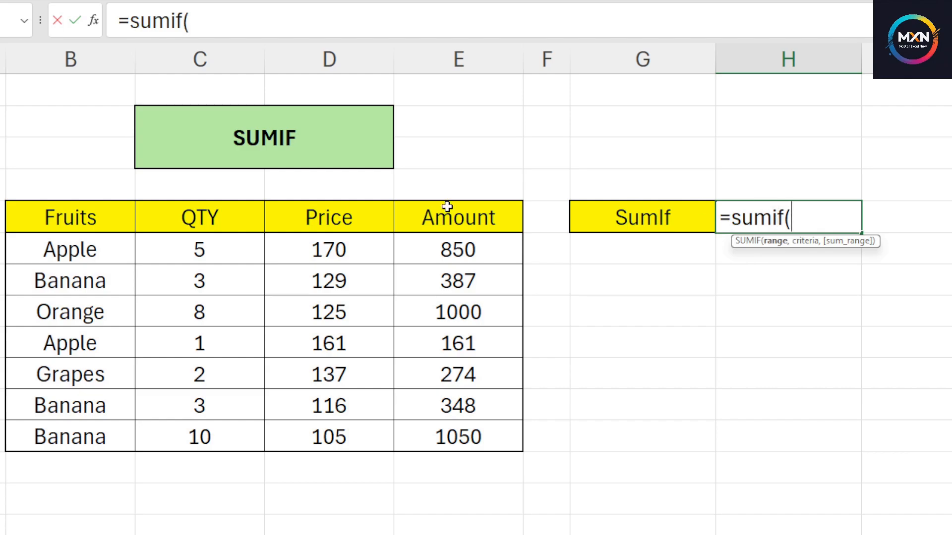
left_click_drag(92, 242, 80, 427)
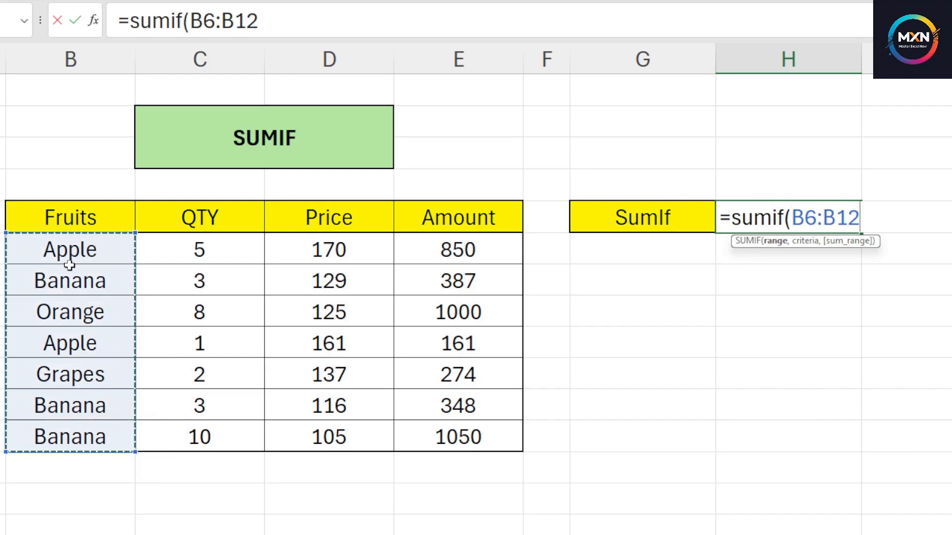
type(",")
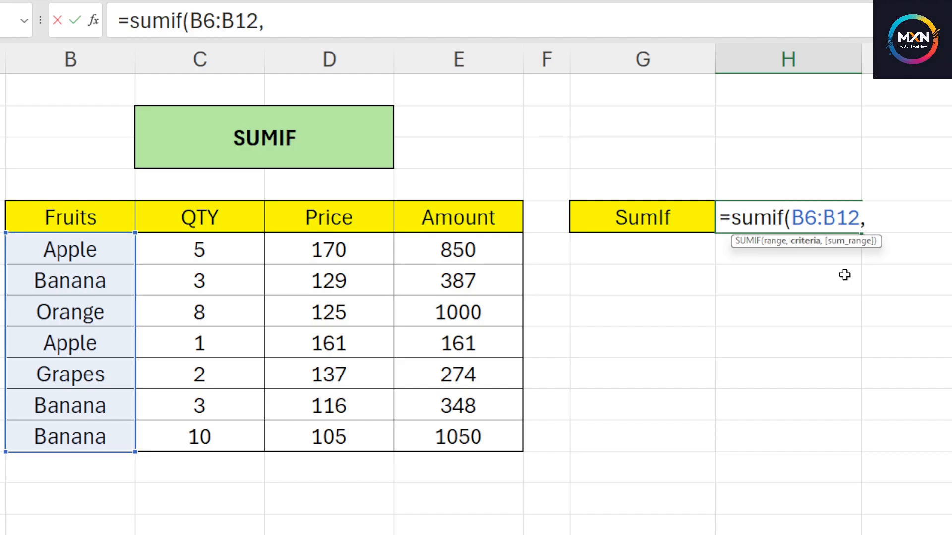
type("\"Appl")
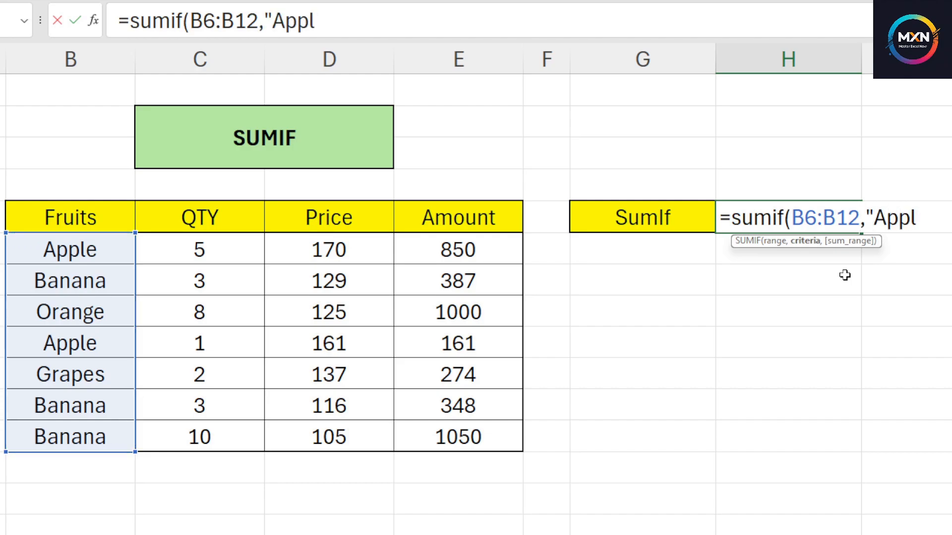
type("e\",")
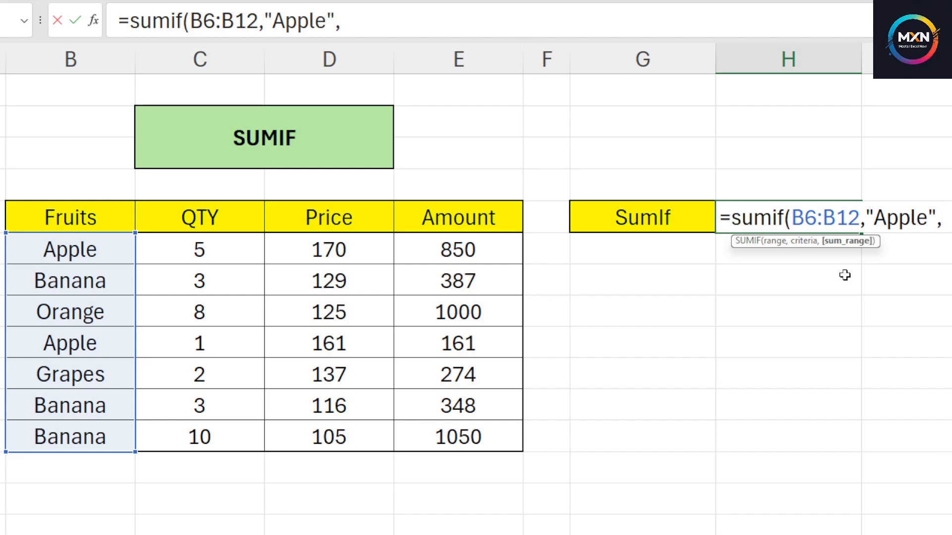
left_click_drag(481, 248, 484, 435)
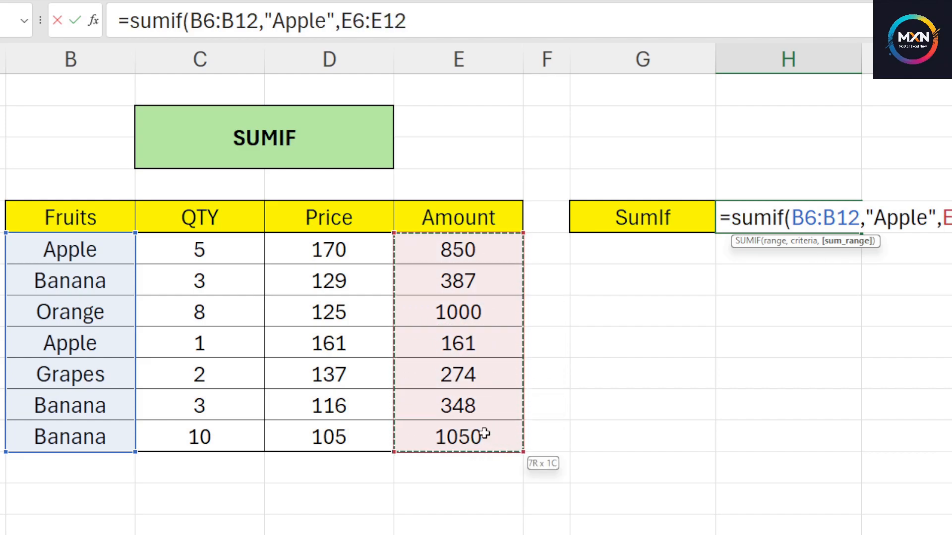
key("Return")
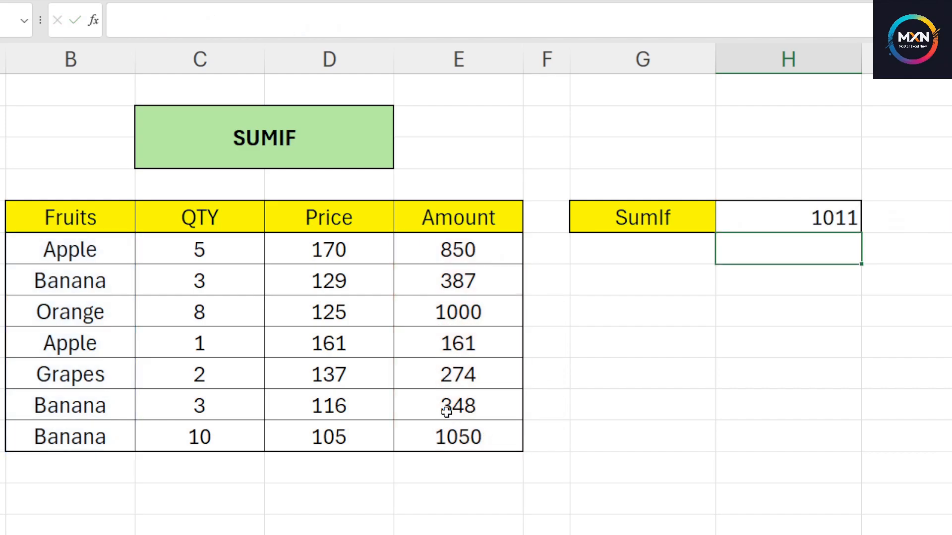
Step: Examine both Apple rows and their amounts in column E against the SUMIF result in H5
left_click_drag(49, 246, 400, 236)
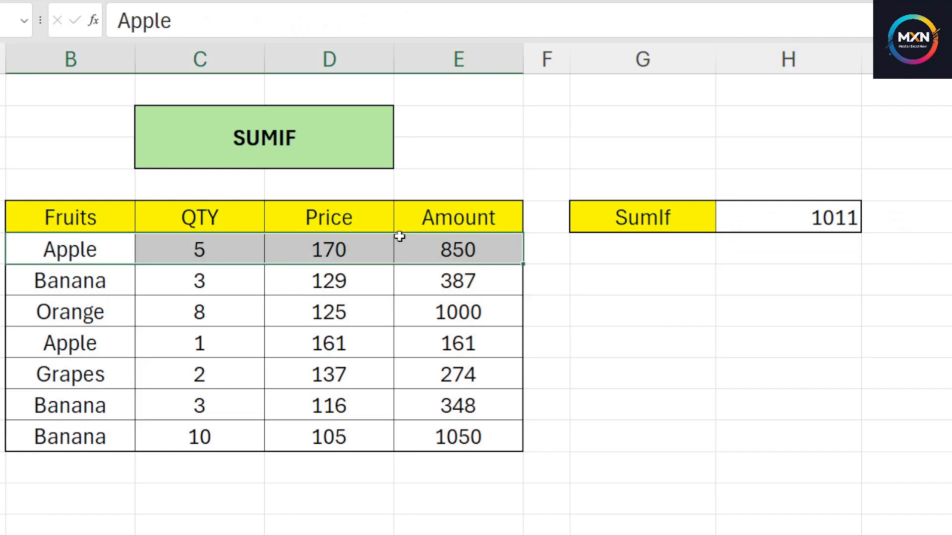
left_click_drag(36, 339, 422, 337)
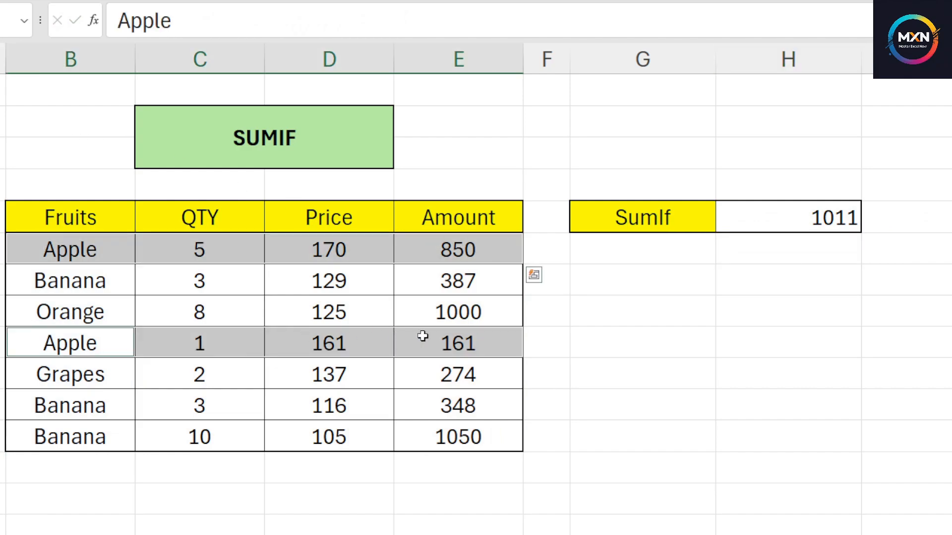
left_click(441, 345)
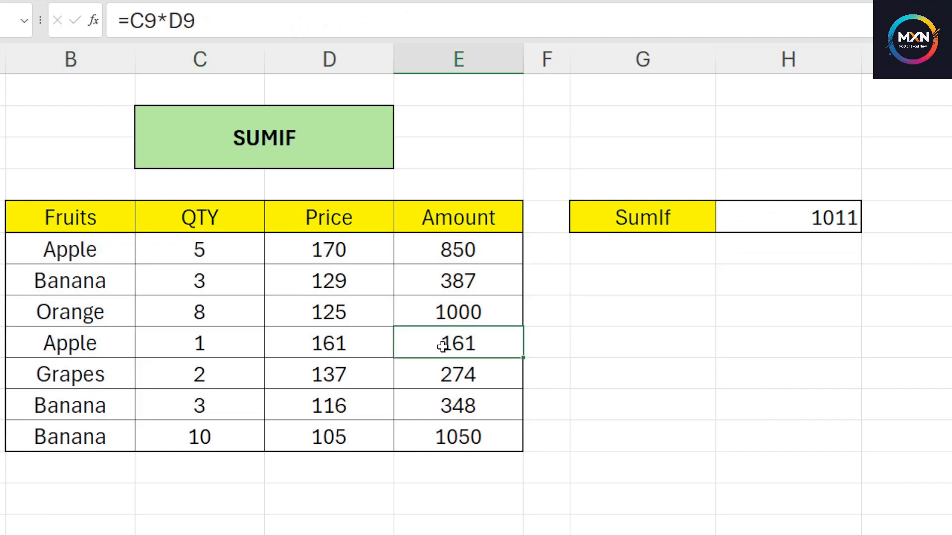
left_click(443, 246, "ctrl")
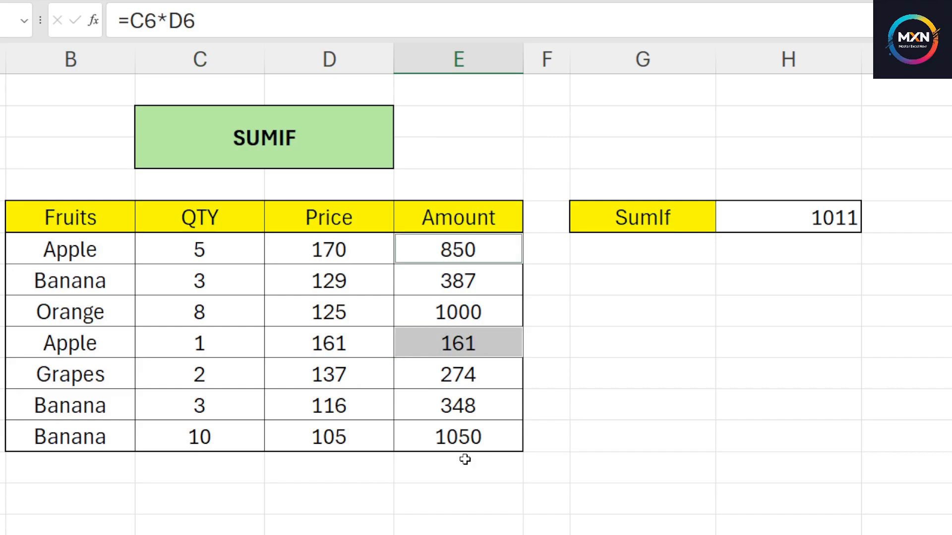
left_click(817, 221)
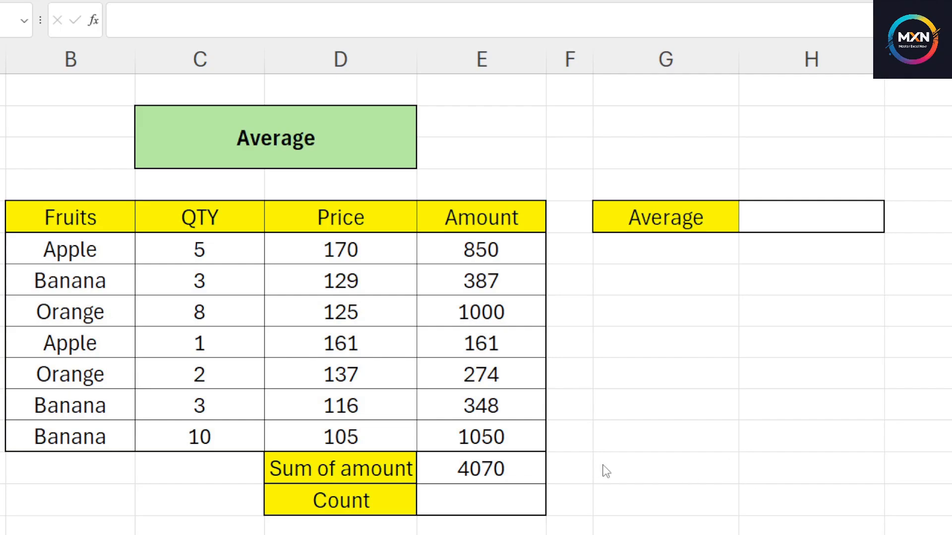
Step: On the Average sheet, check the Sum of amount formula and enter a COUNT of E6:E12 in the Count cell E14
left_click(342, 467)
left_click(480, 469)
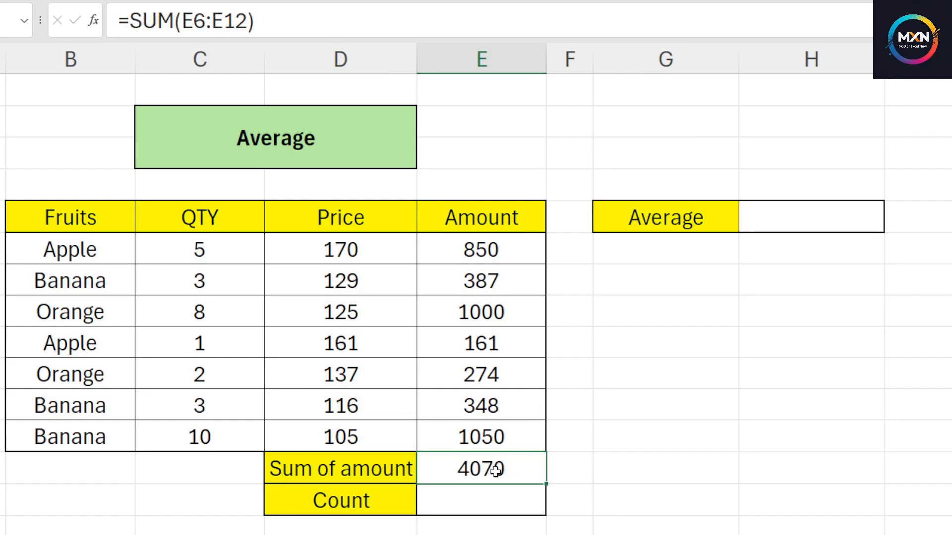
left_click_drag(444, 249, 486, 429)
left_click(476, 490)
type("=")
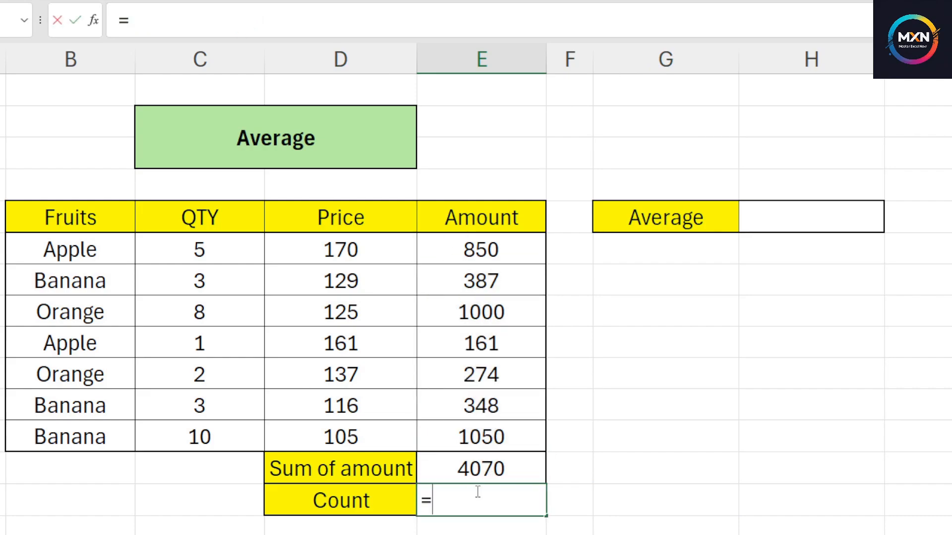
type("count(")
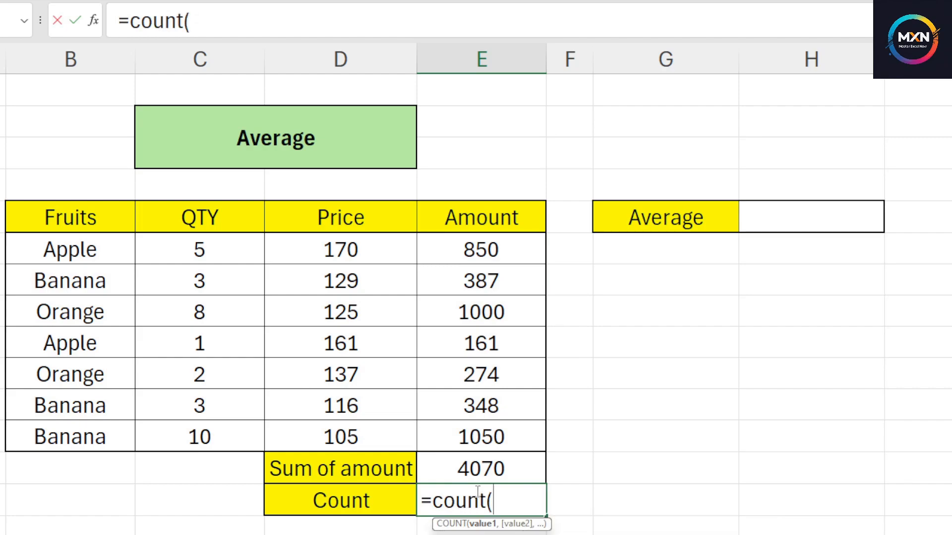
left_click(447, 247)
left_click_drag(450, 273, 454, 433)
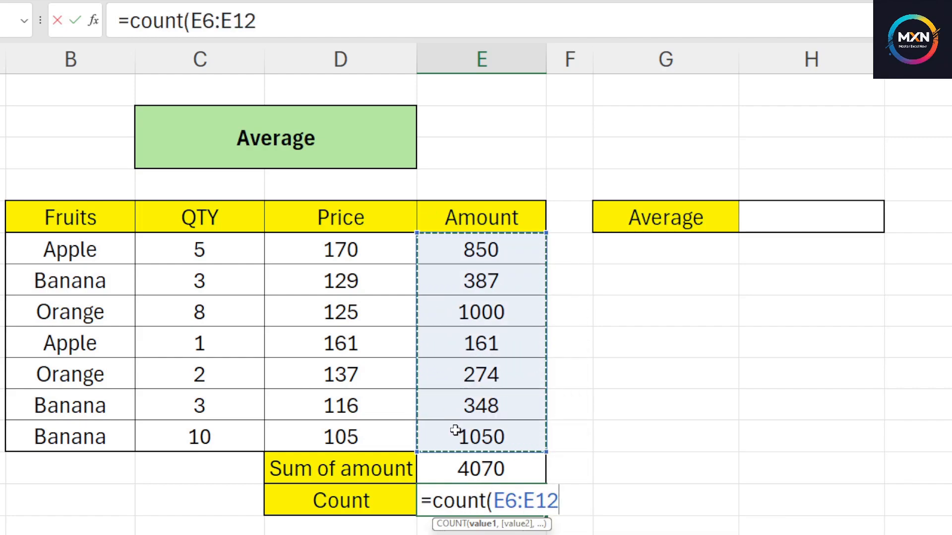
key("Return")
Step: Calculate the average manually in E15 by dividing the amount sum by the count with =E13/E14
type("=")
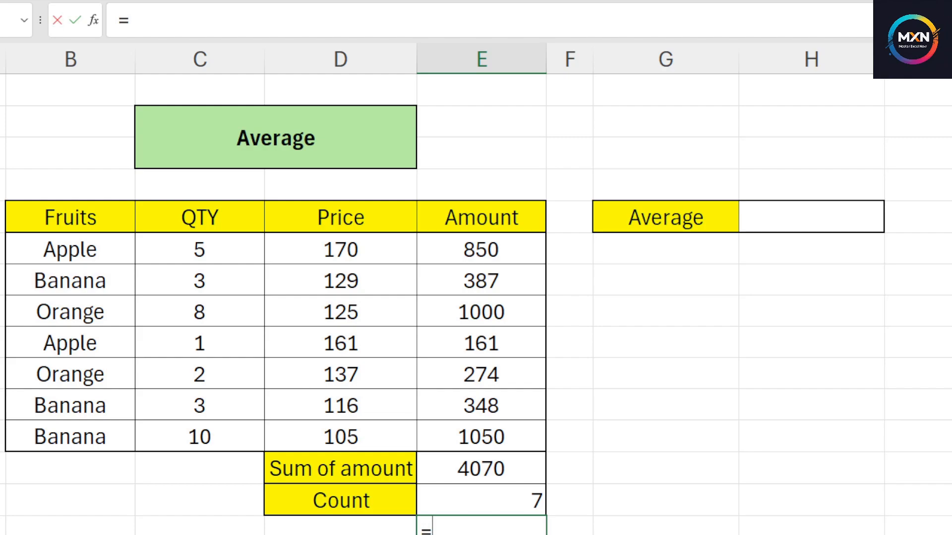
key("Up")
key("Up")
key("Up")
type("/")
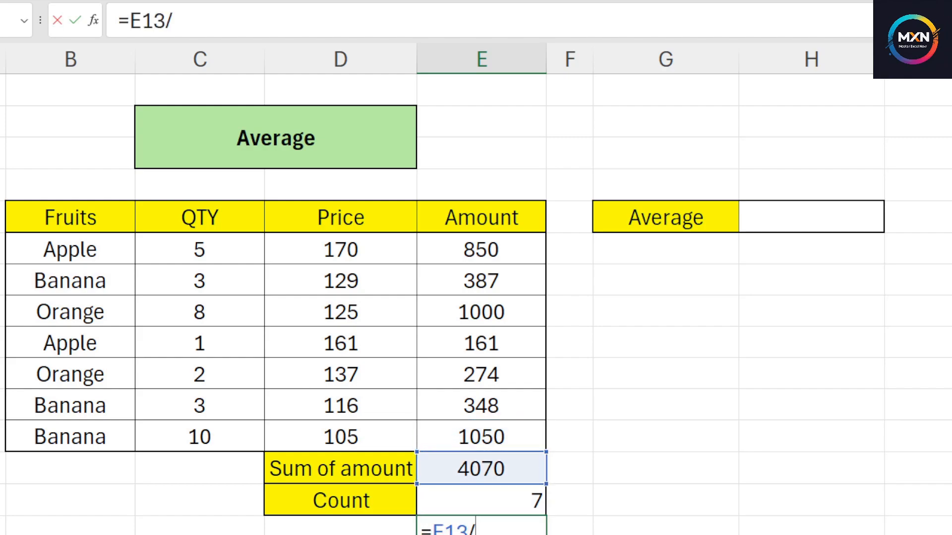
key("Up")
key("Return")
left_click(488, 531)
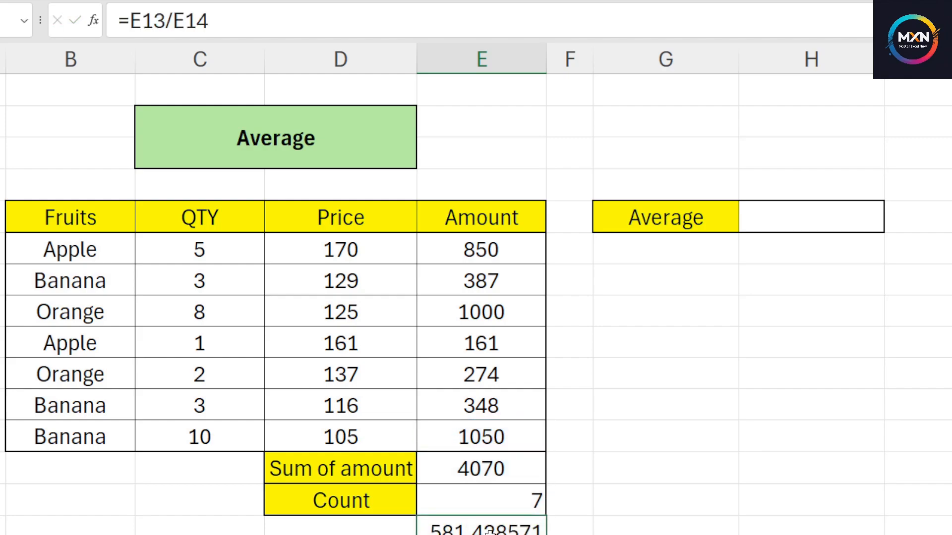
Step: Enter =AVERAGE(E6:E12) in H5 and compare it with the manually calculated average in E15
left_click(788, 224)
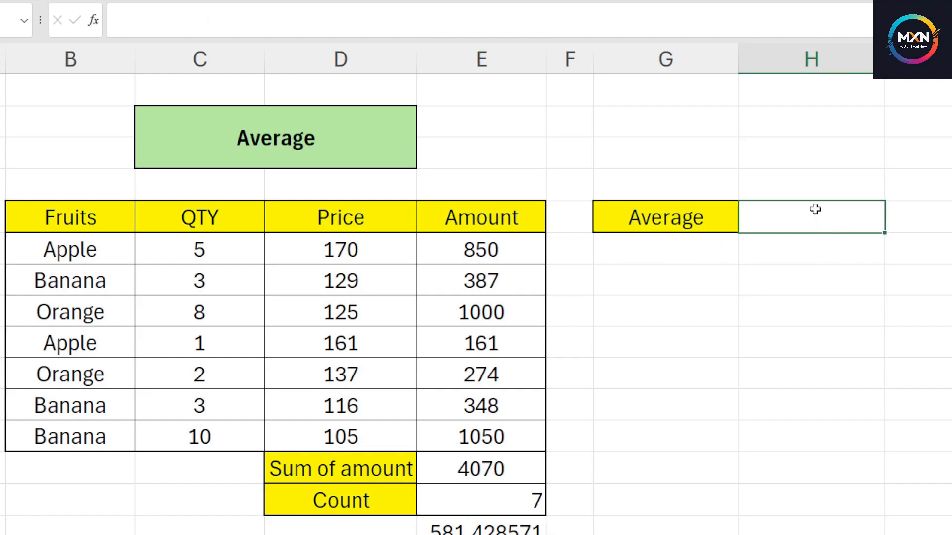
type("=average(")
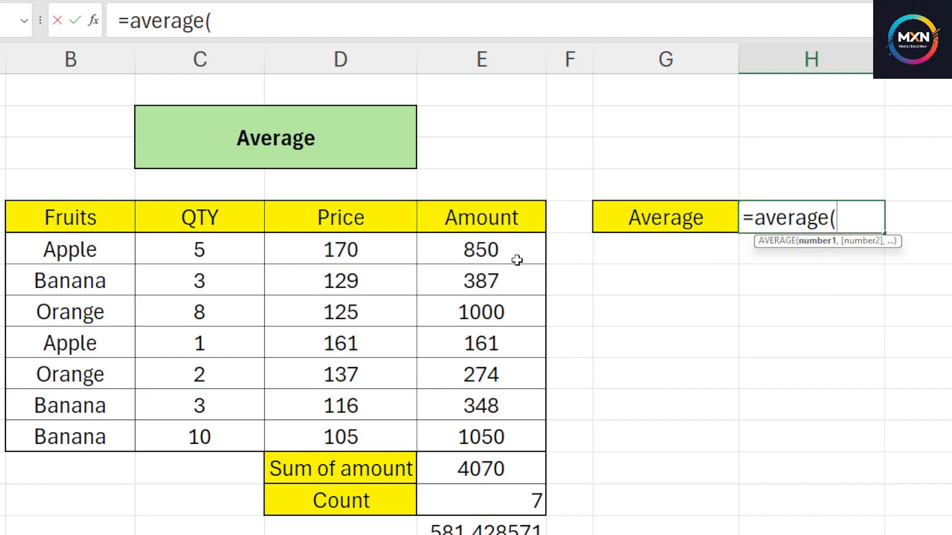
left_click_drag(497, 248, 489, 431)
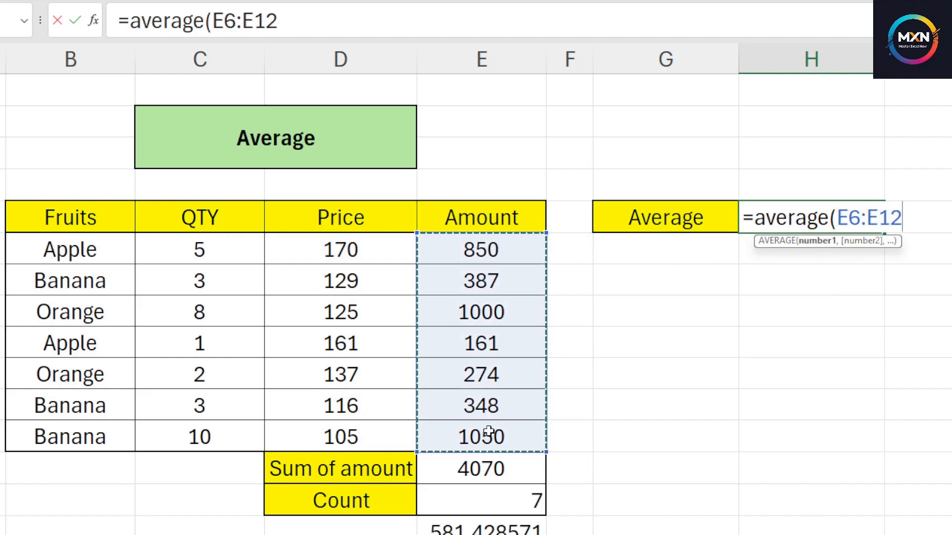
key("Return")
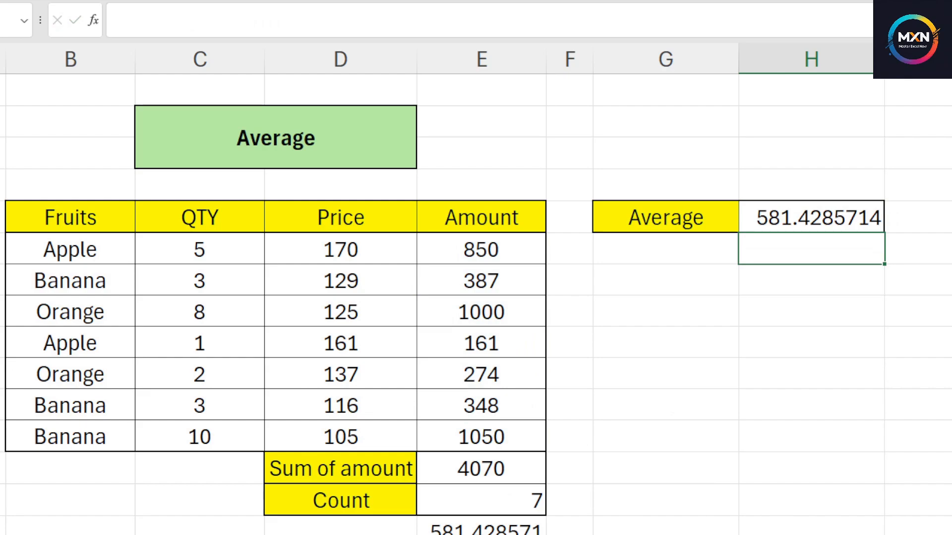
left_click(471, 521)
left_click(760, 218)
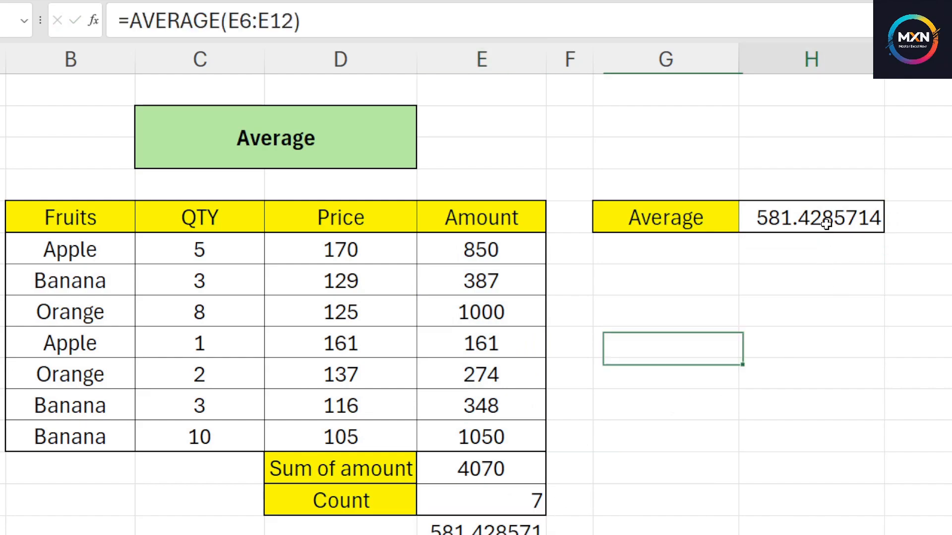
left_click(474, 528)
left_click(798, 218)
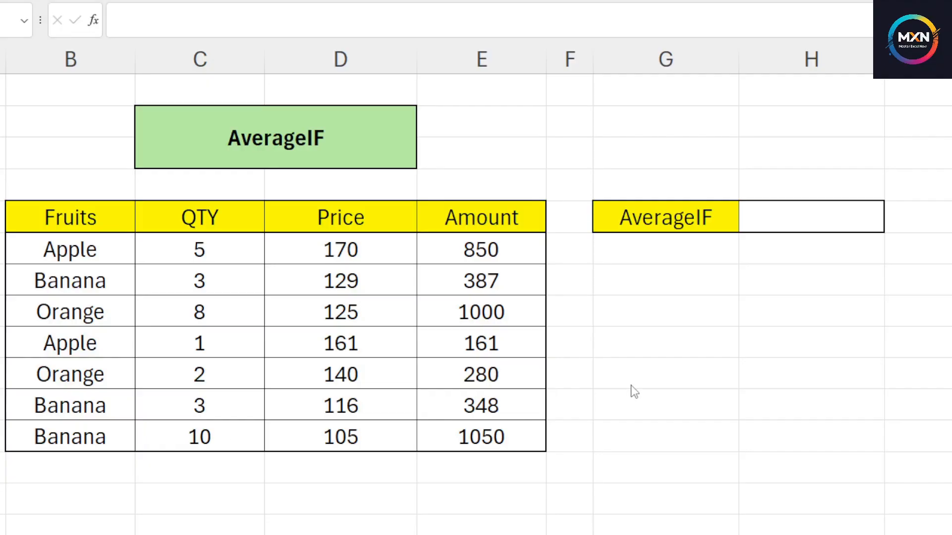
Step: On the AverageIF sheet, enter =AVERAGEIF(B6:B12,"Orange",E6:E12) in H5 to average the Orange amounts
left_click(677, 331)
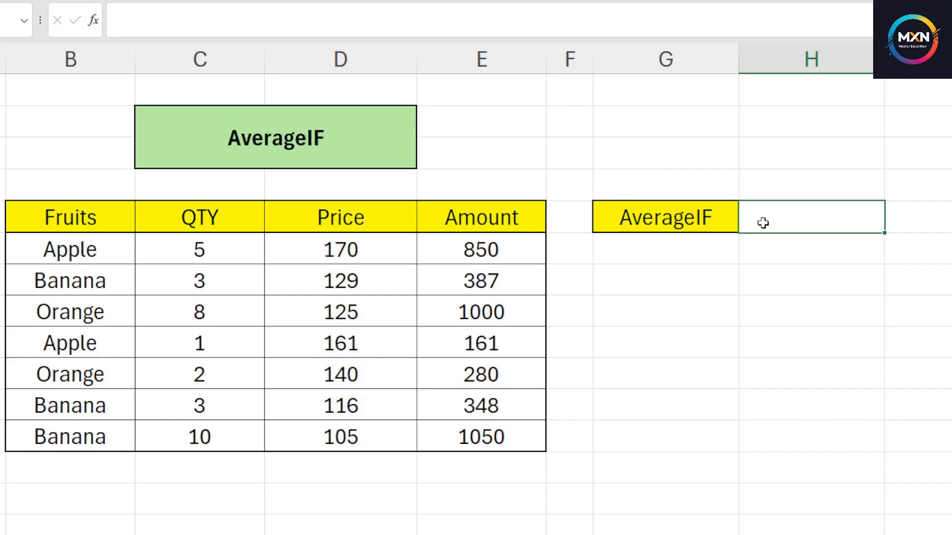
type("=average")
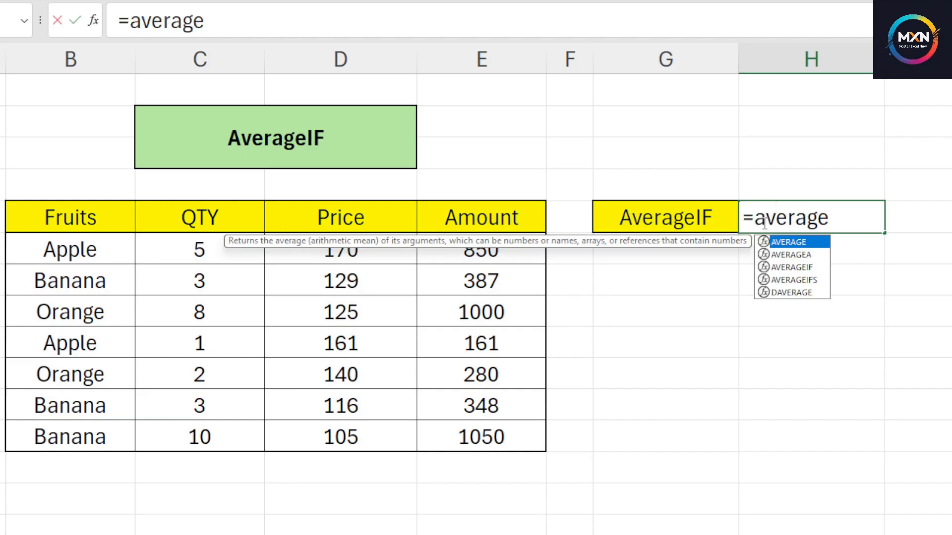
type("if(")
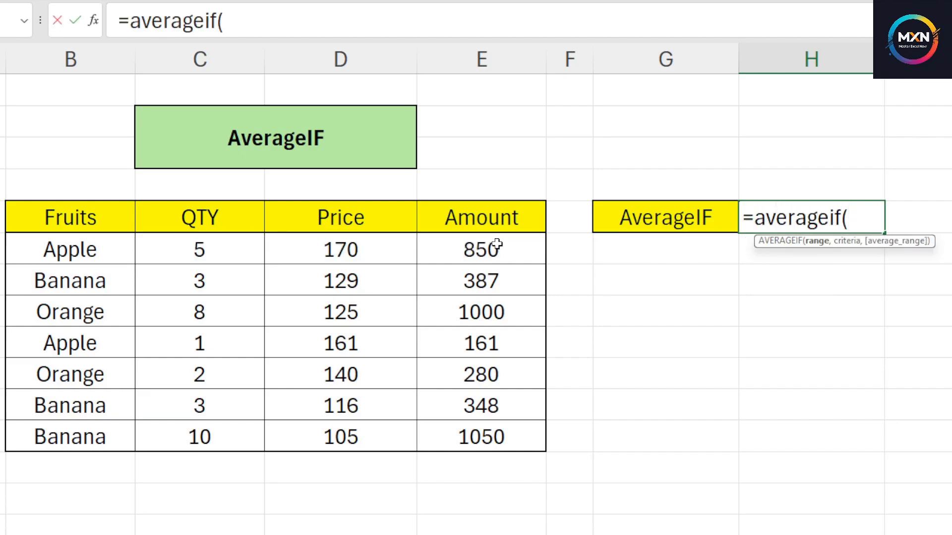
left_click_drag(92, 250, 102, 436)
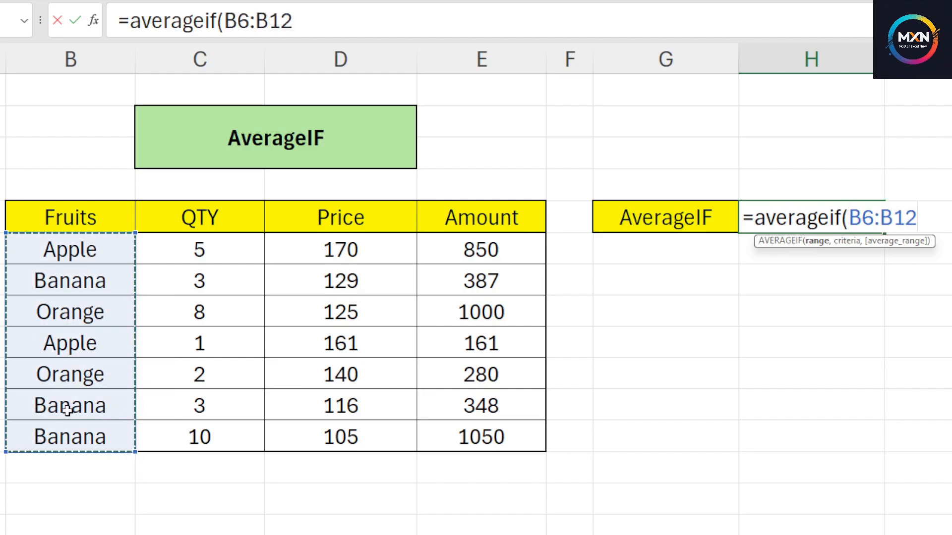
type(",\"")
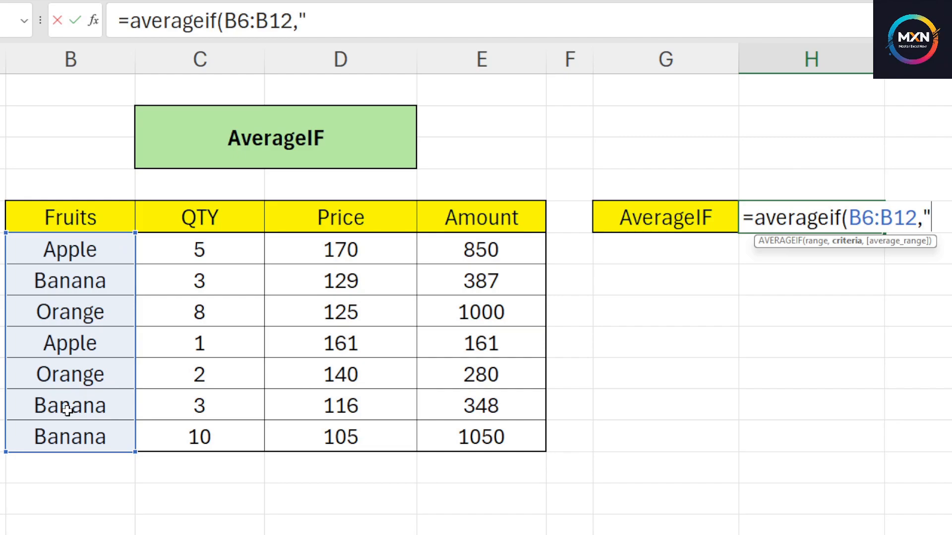
type("Orange\"")
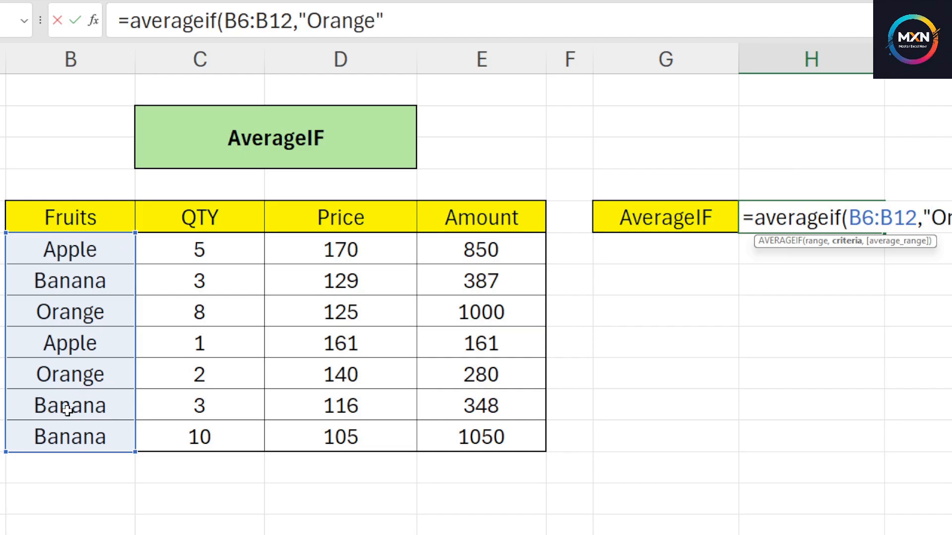
type(",")
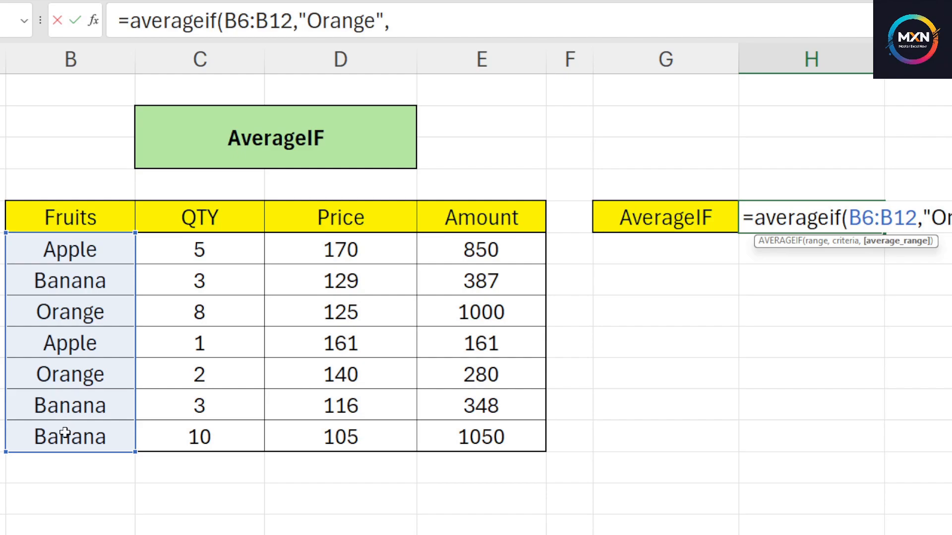
left_click_drag(466, 261, 489, 437)
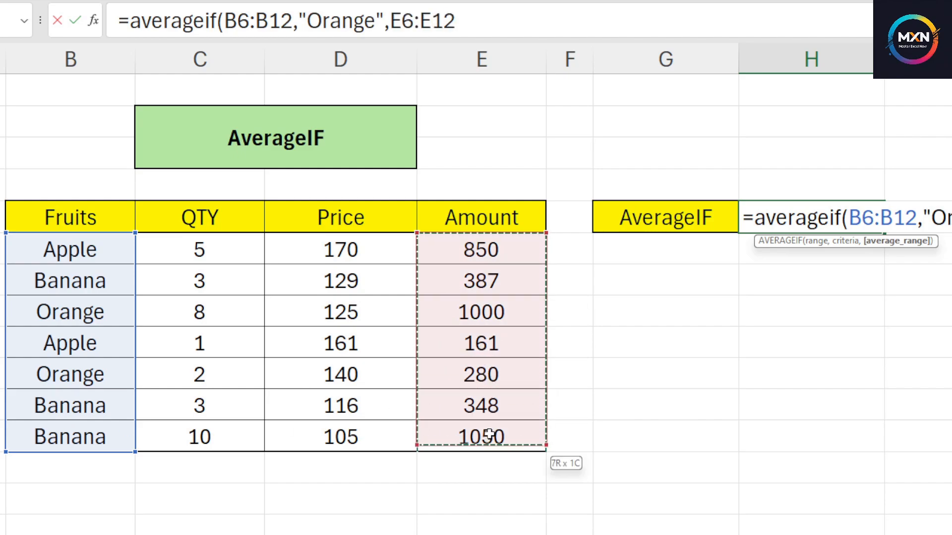
type(")")
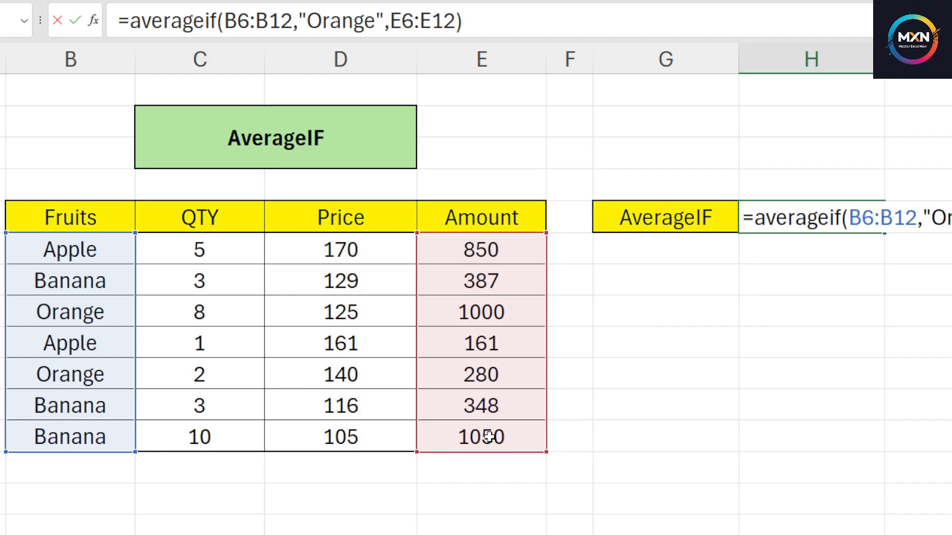
key("Return")
left_click(825, 206)
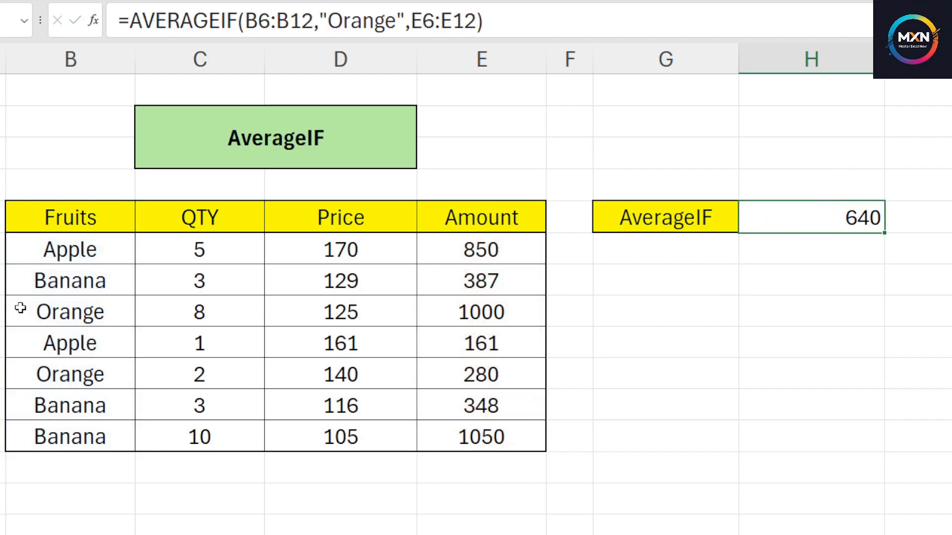
Step: Fill both Orange rows, B8:E8 and B10:E10, with light green and check their amounts in column E
left_click_drag(20, 308, 447, 316)
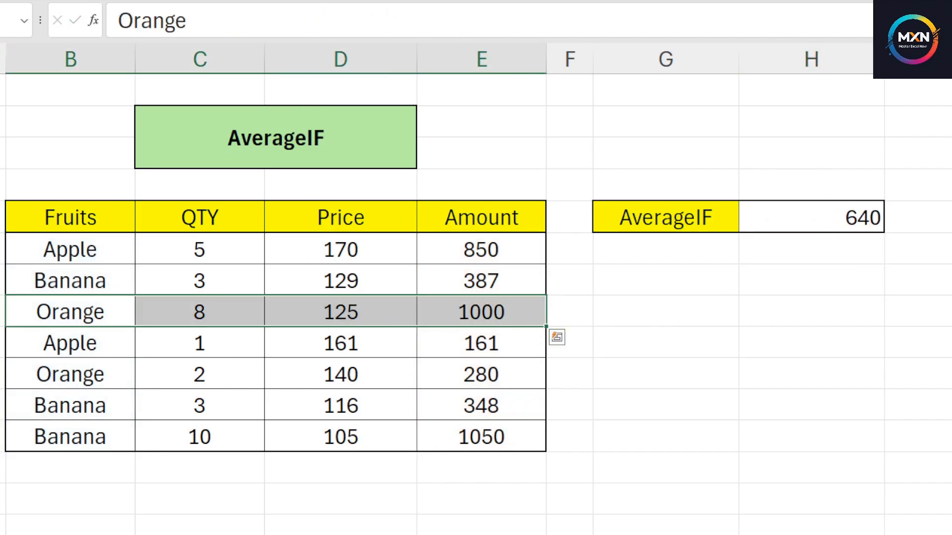
left_click_drag(66, 364, 468, 364)
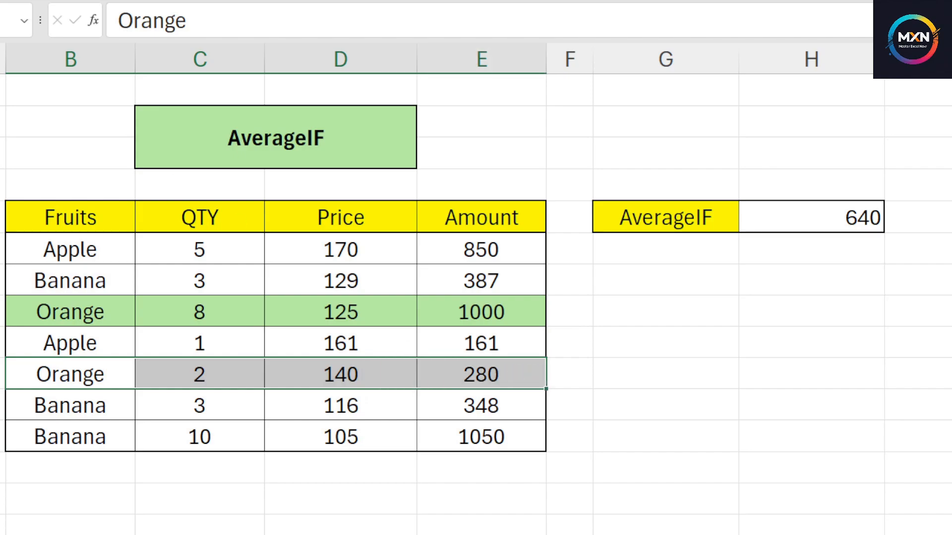
key("F4")
left_click(470, 304)
left_click(483, 380)
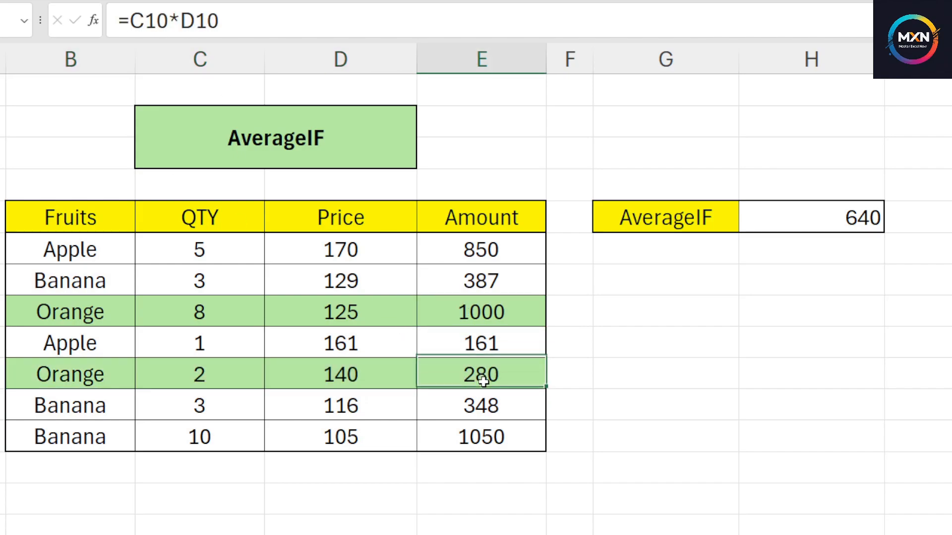
Step: Enter =1280/2 in G9 as a manual Orange average and compare it with the AVERAGEIF formula cell H5
left_click(712, 353)
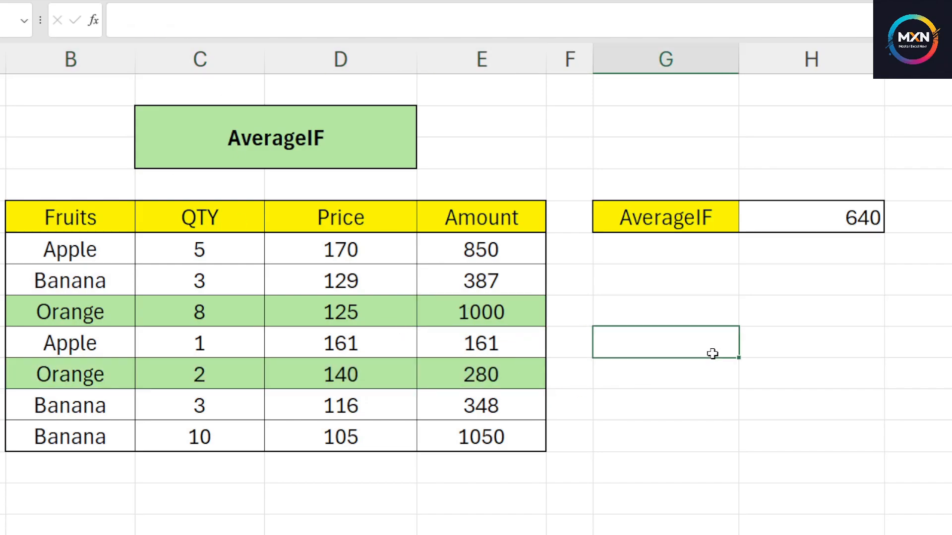
type("=1280")
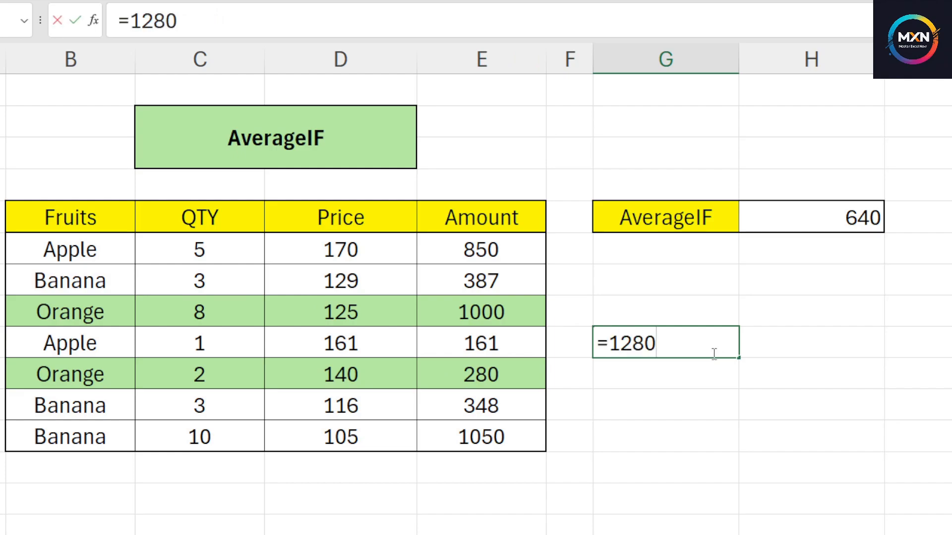
type("/2")
key("Return")
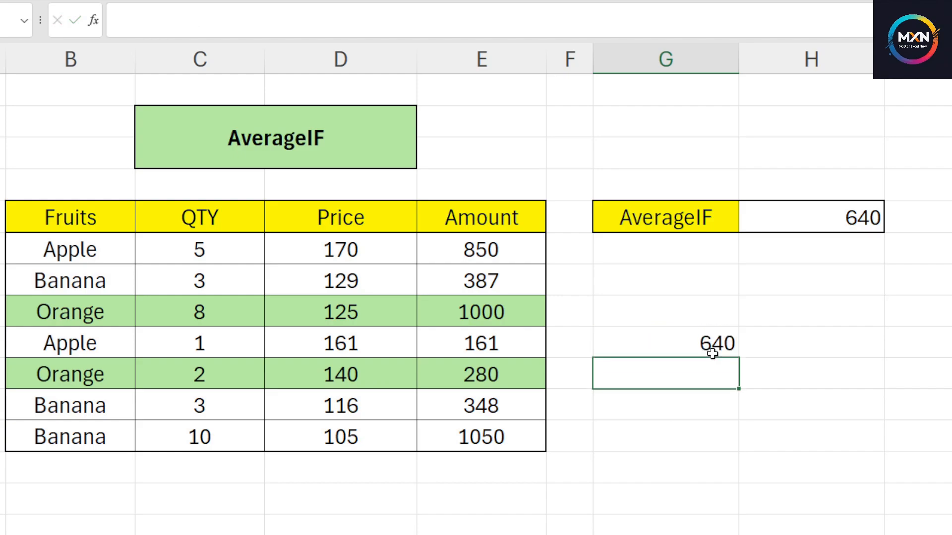
left_click(711, 353)
left_click(802, 223)
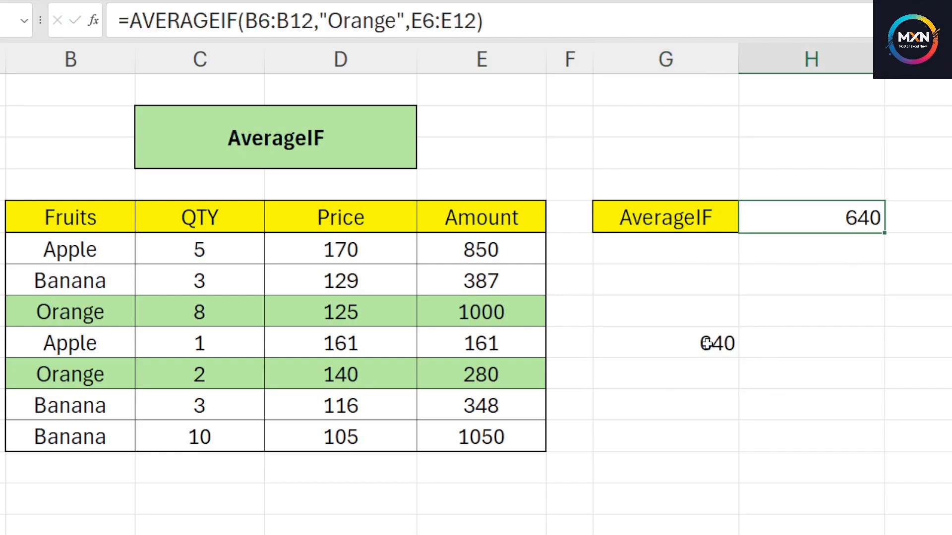
left_click(720, 354)
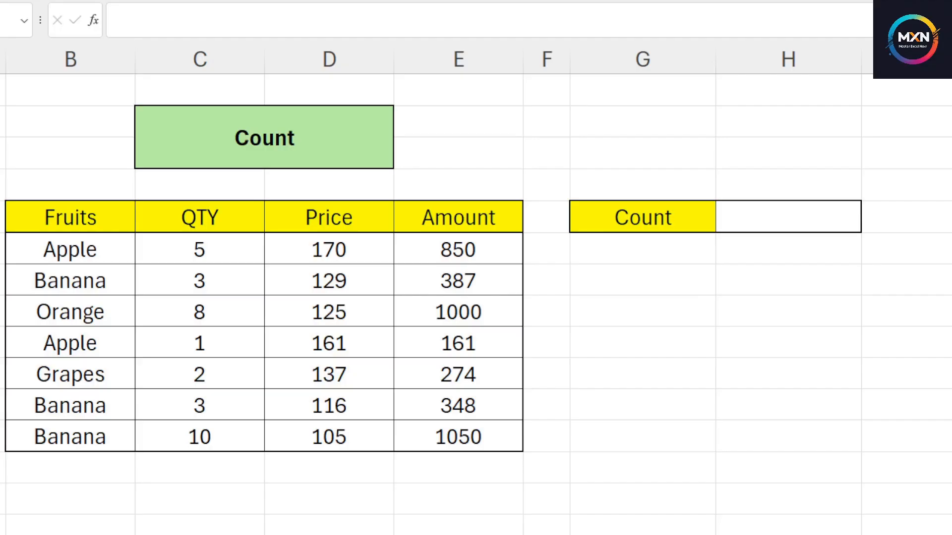
Step: On the Count sheet, enter =COUNT(C6:C12) in H5 and check it against the QTY cells
left_click(739, 367)
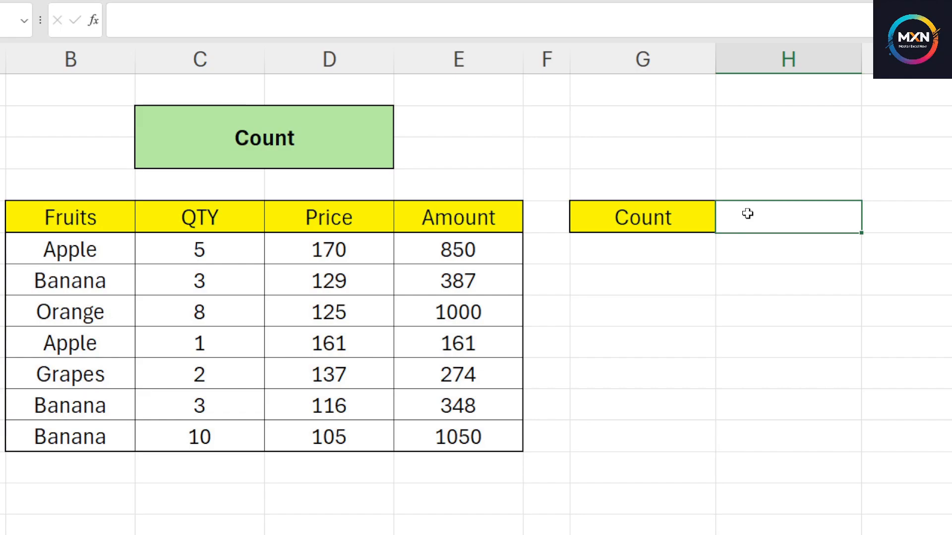
type("=count(")
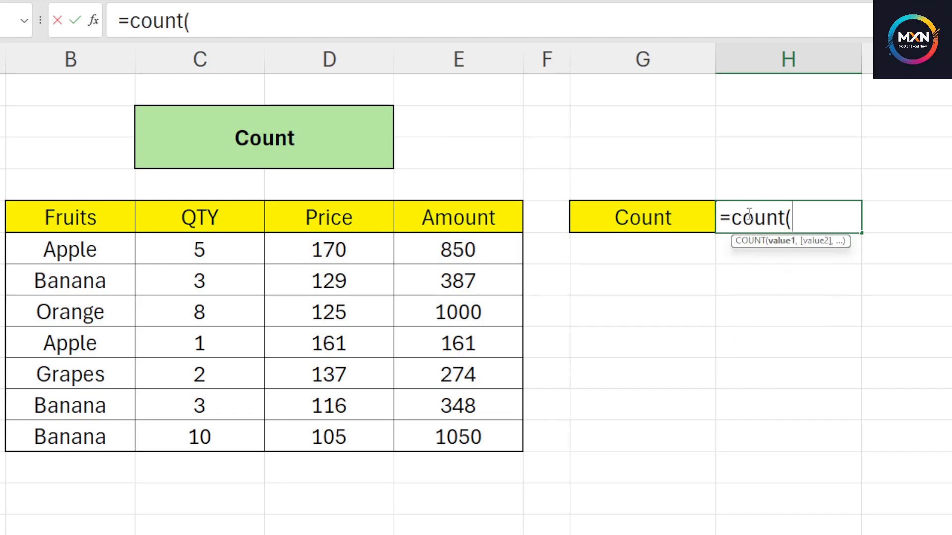
left_click_drag(246, 251, 230, 438)
key("Return")
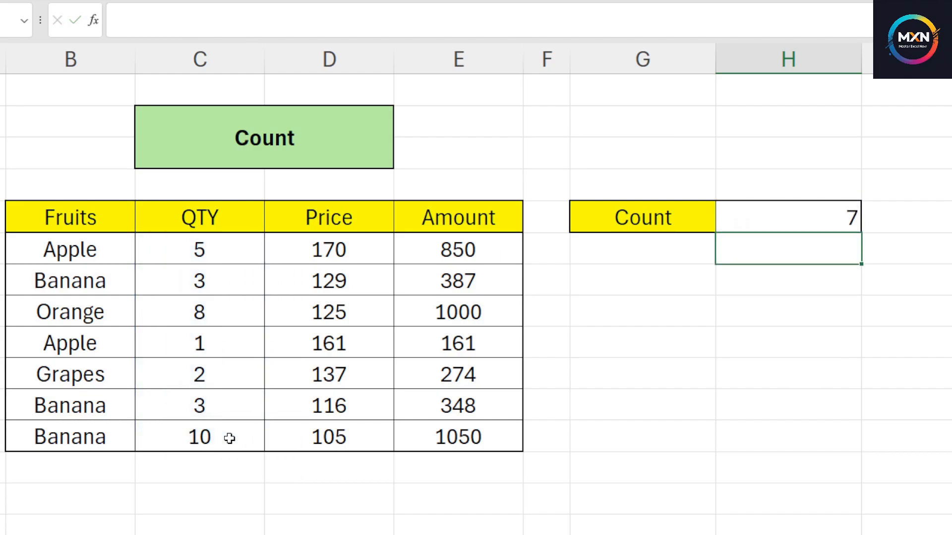
left_click(829, 224)
left_click(217, 280)
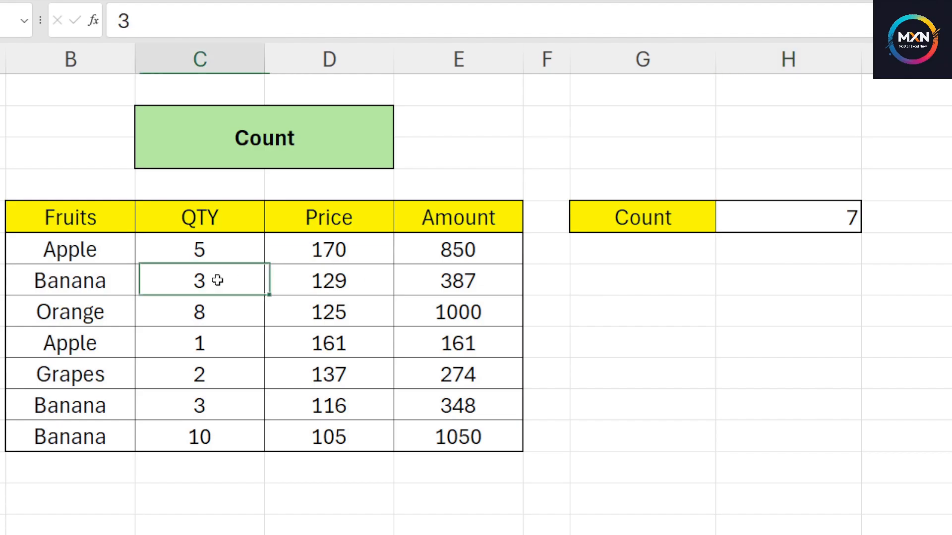
left_click(213, 244)
left_click(214, 422)
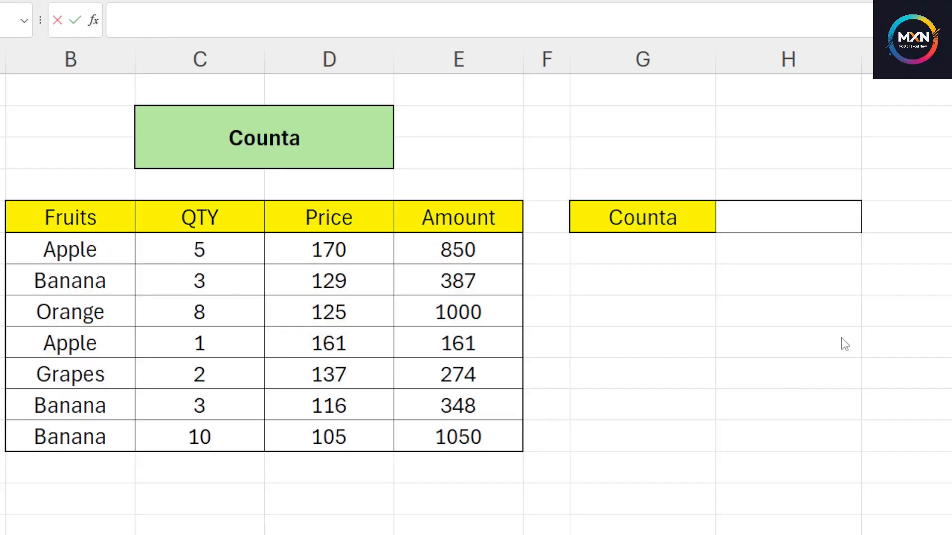
Step: On the Counta sheet, enter =COUNTA(B6:B12) in H5 to count the filled fruit name cells
key("F2")
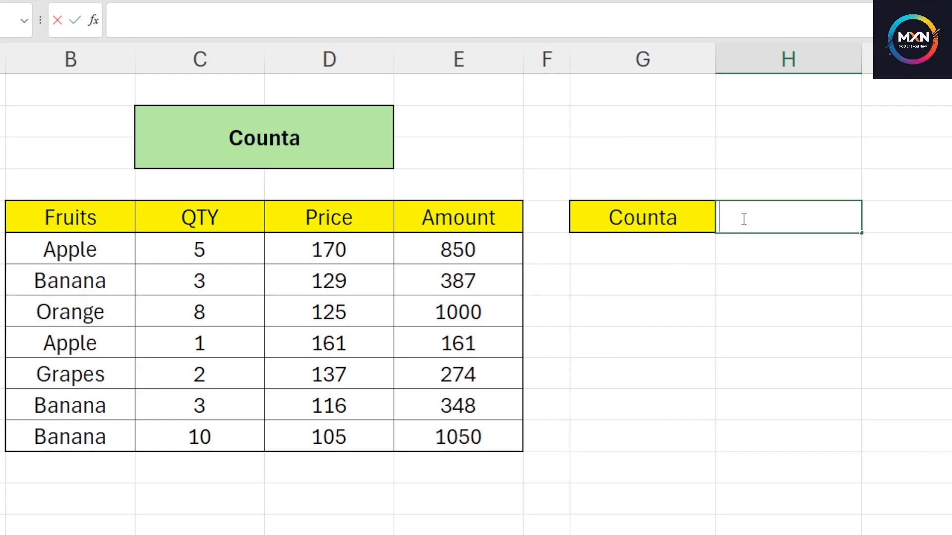
type("=count")
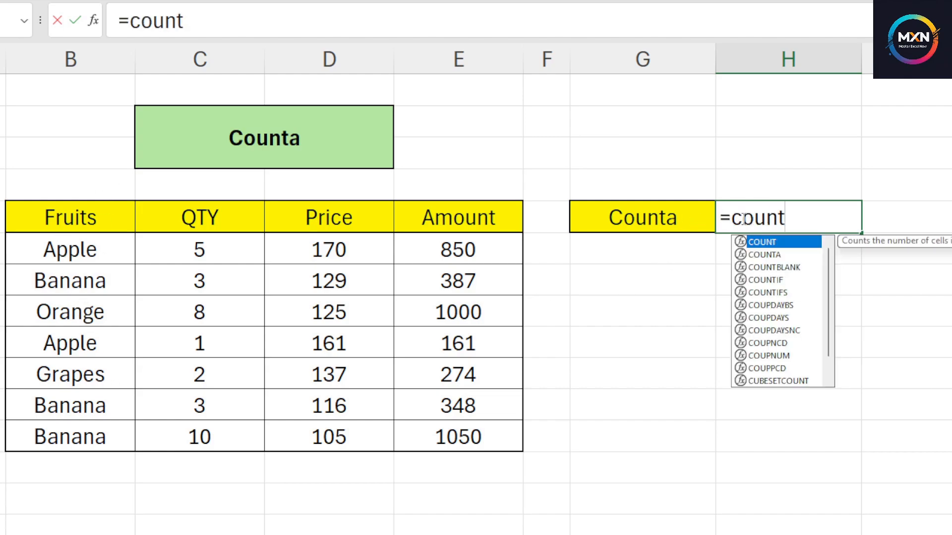
type("a)")
key("BackSpace")
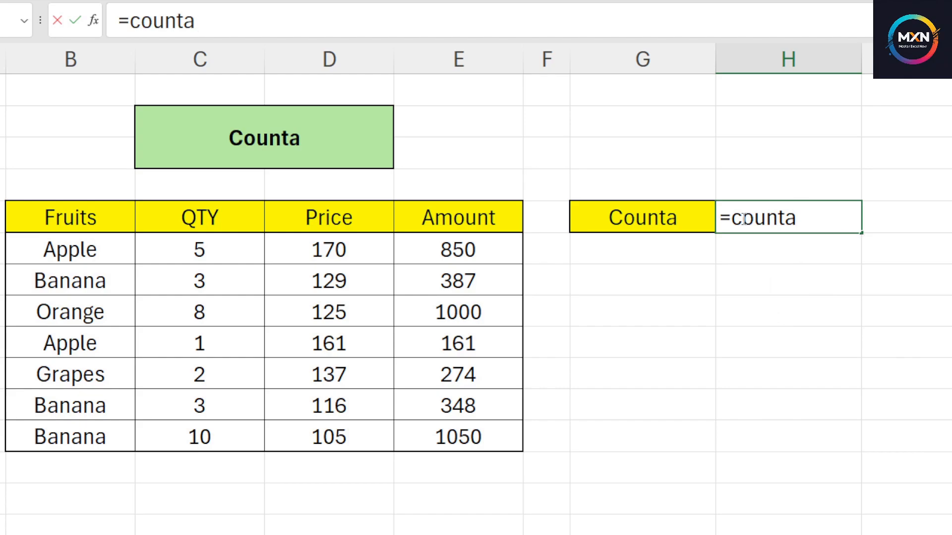
type("(")
left_click_drag(117, 246, 74, 438)
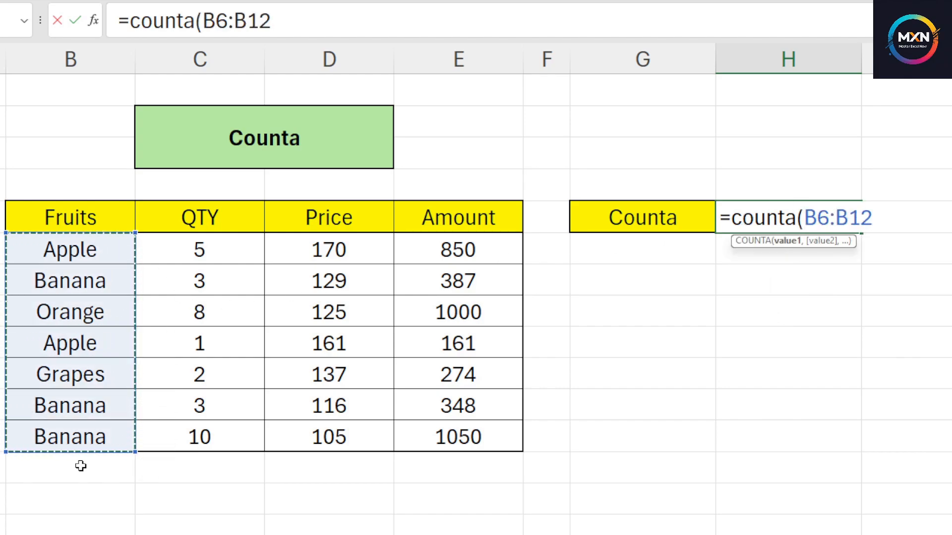
key("Return")
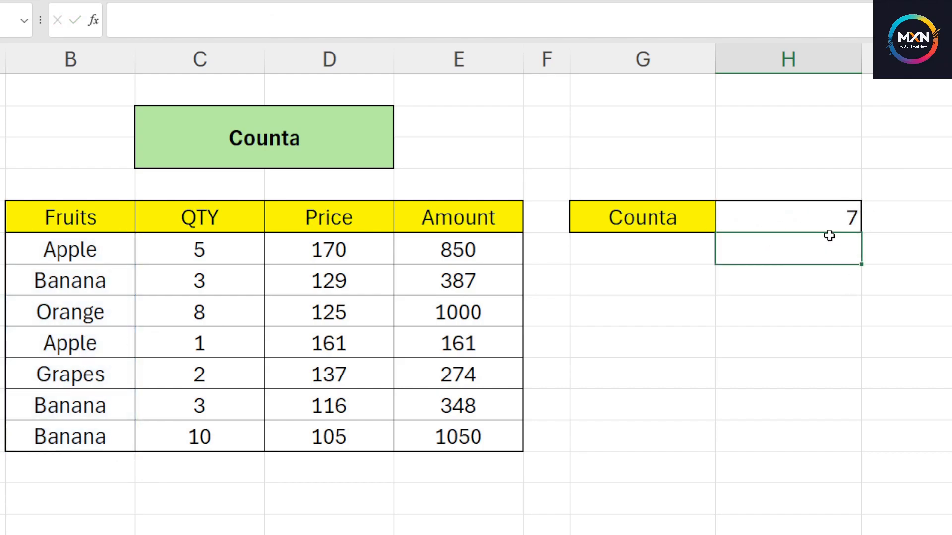
left_click(837, 221)
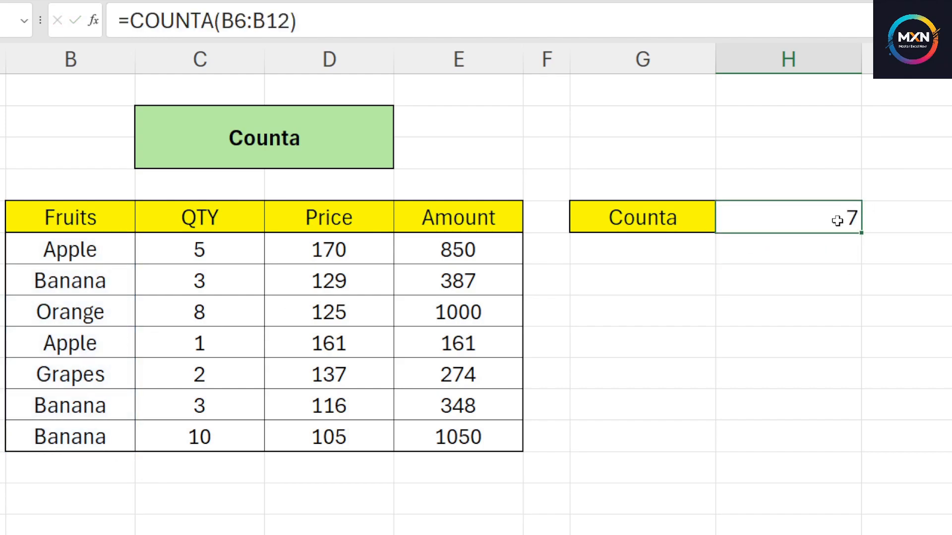
Step: Replace the formula in H5 with =COUNT(B6:B12) and compare its result with the fruit name cells
key("Delete")
type("=")
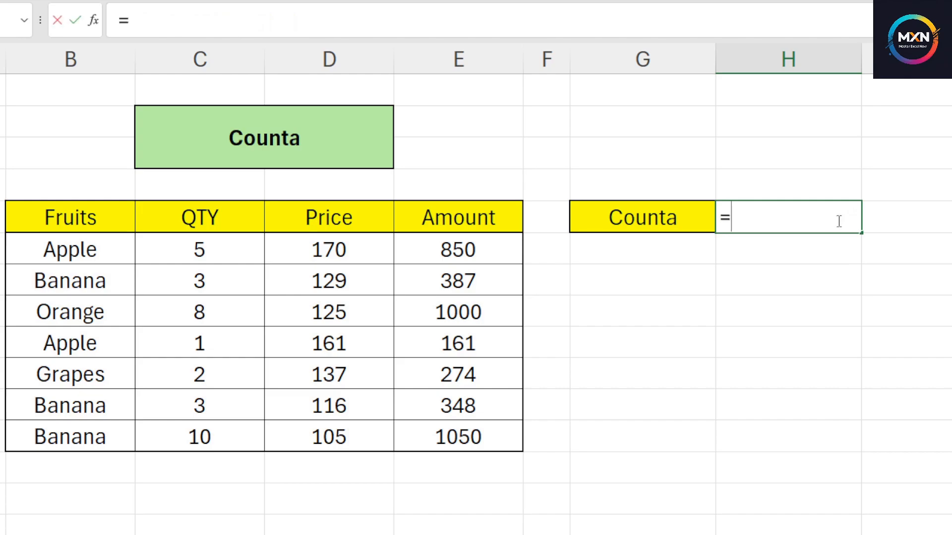
type("count(")
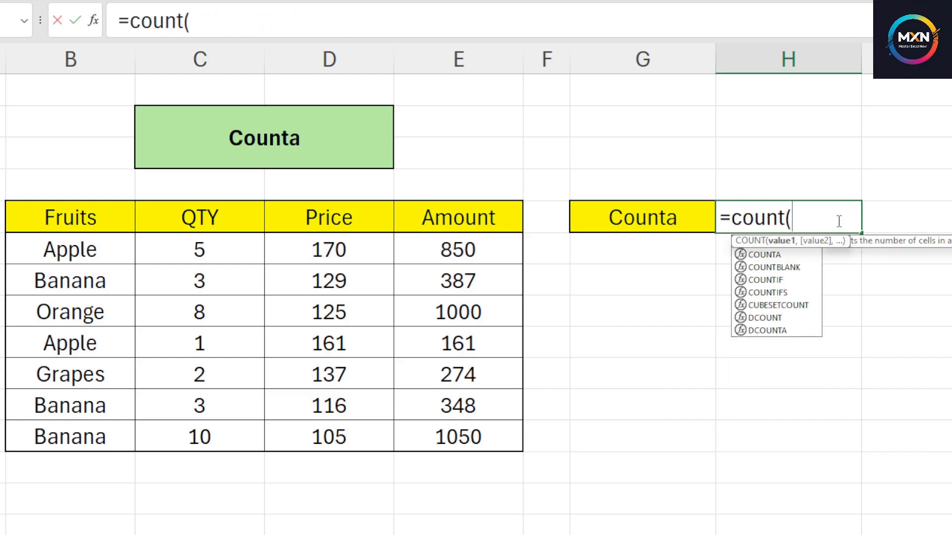
left_click_drag(65, 251, 75, 433)
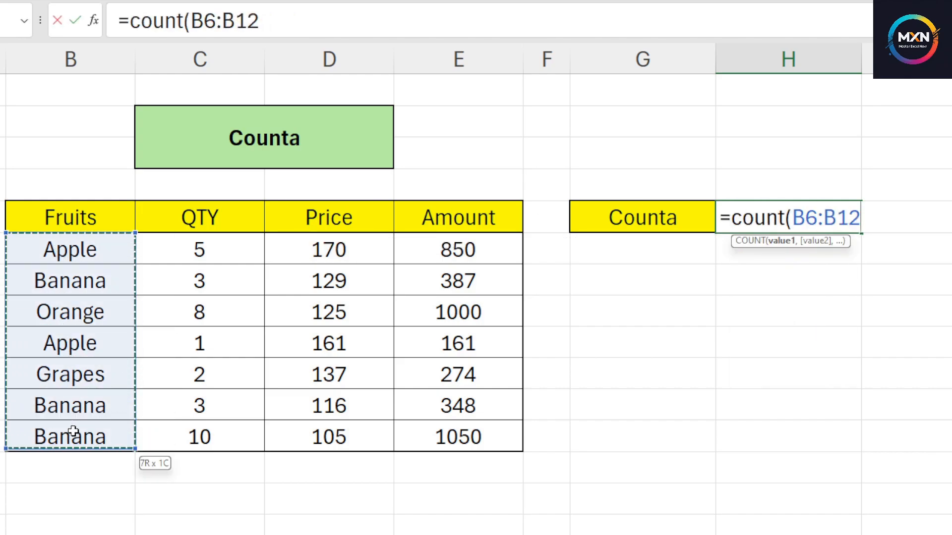
key("Return")
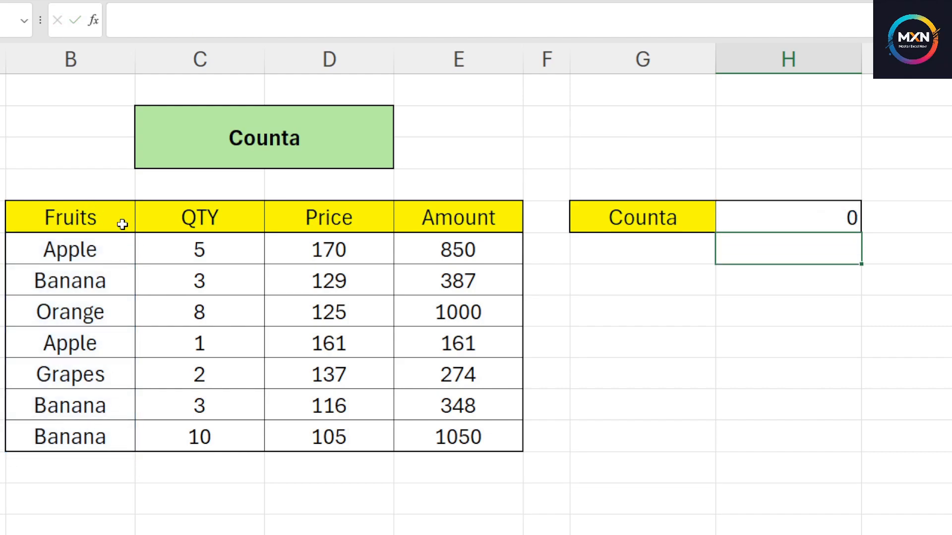
left_click(827, 198)
left_click(113, 251)
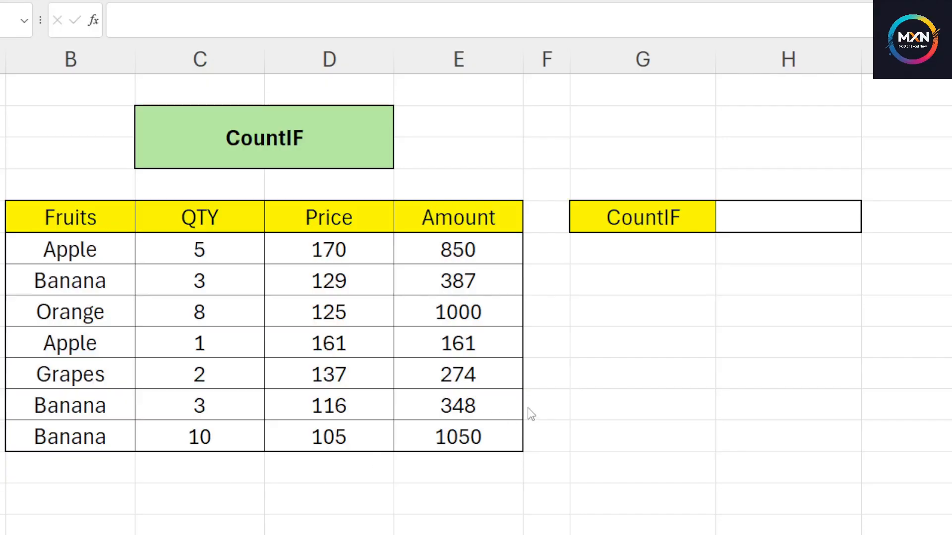
Step: On the CountIF sheet, enter =COUNTIF(B6:B12,"Apple") in H5 and check it against the Apple cells B6 and B9
left_click(597, 381)
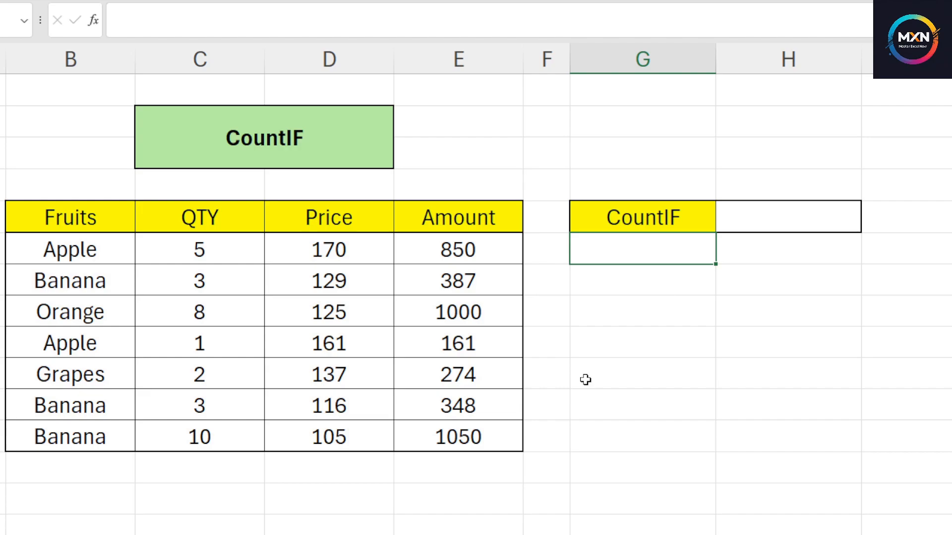
left_click(767, 226)
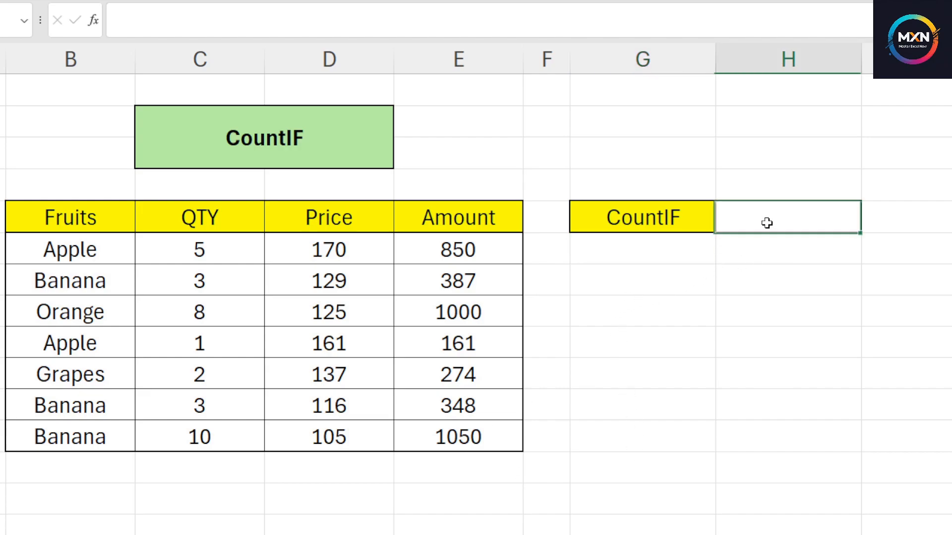
type("=")
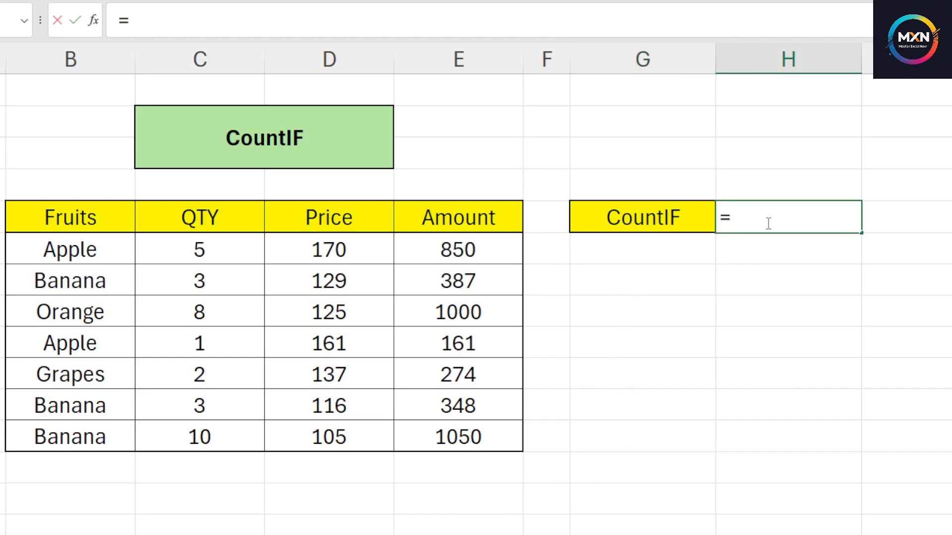
type("count")
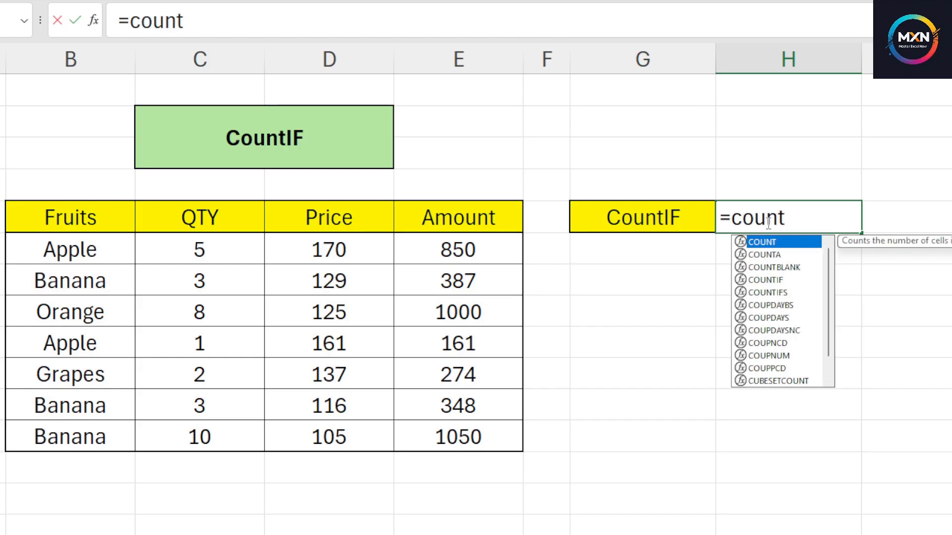
type("if(")
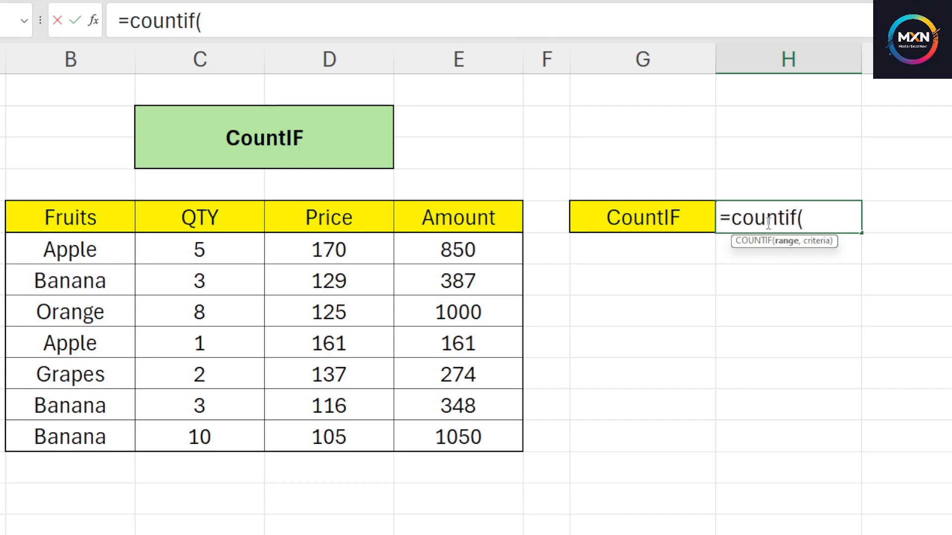
left_click_drag(94, 246, 94, 431)
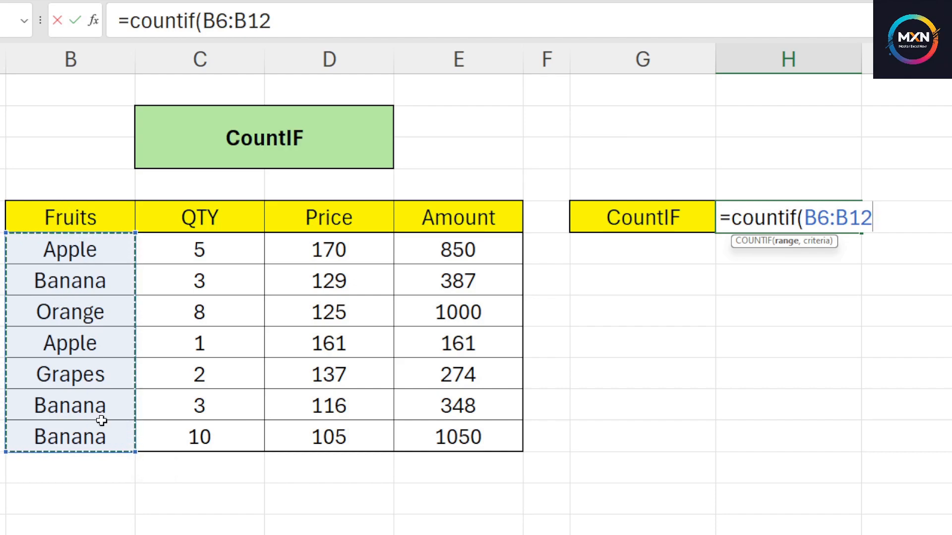
type(",\"")
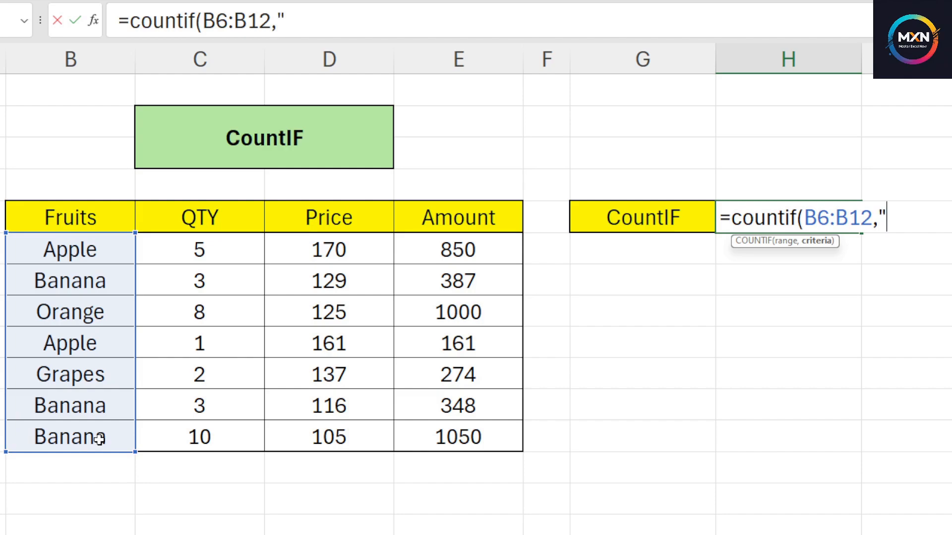
type("Appl")
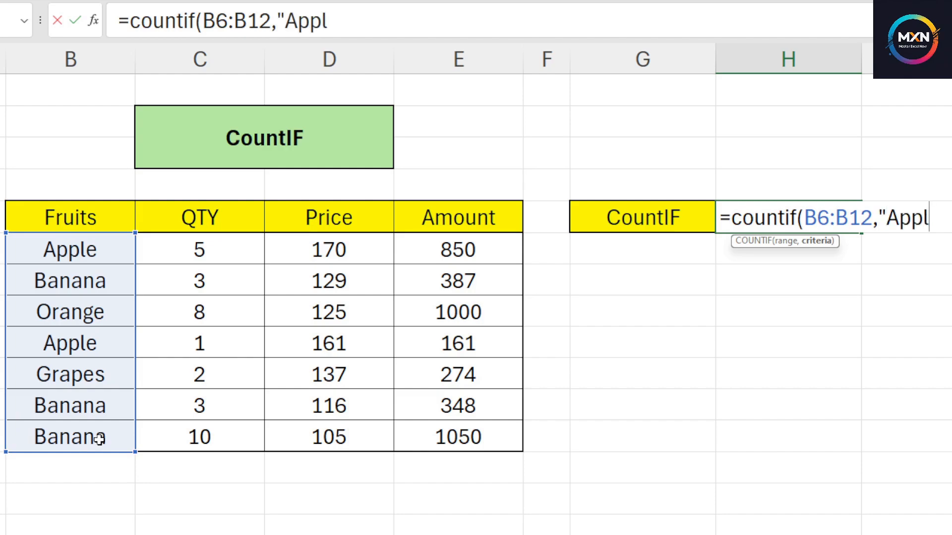
type("e\")")
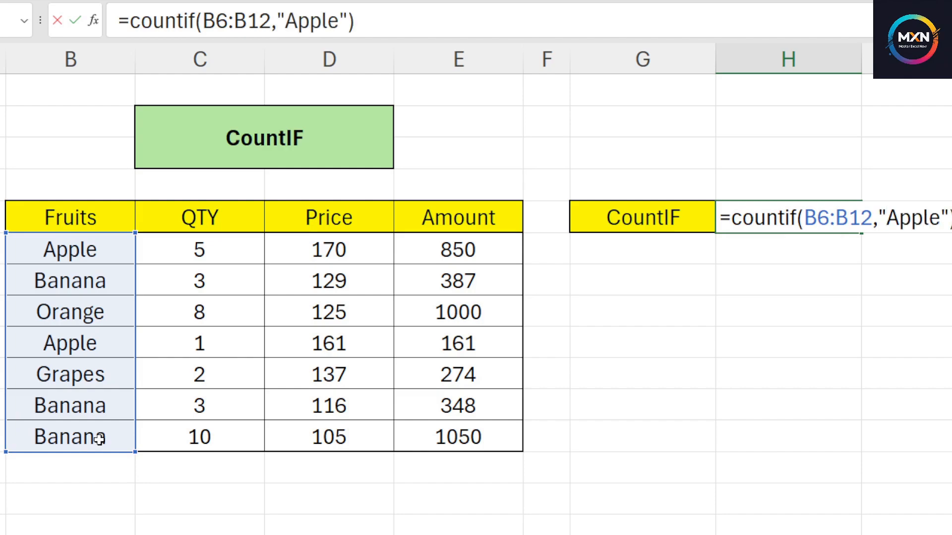
key("Return")
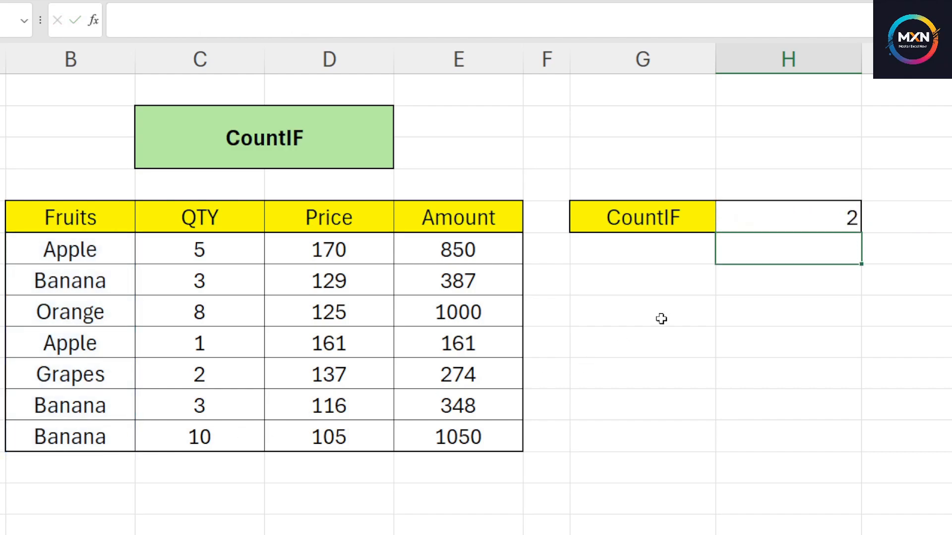
left_click(829, 219)
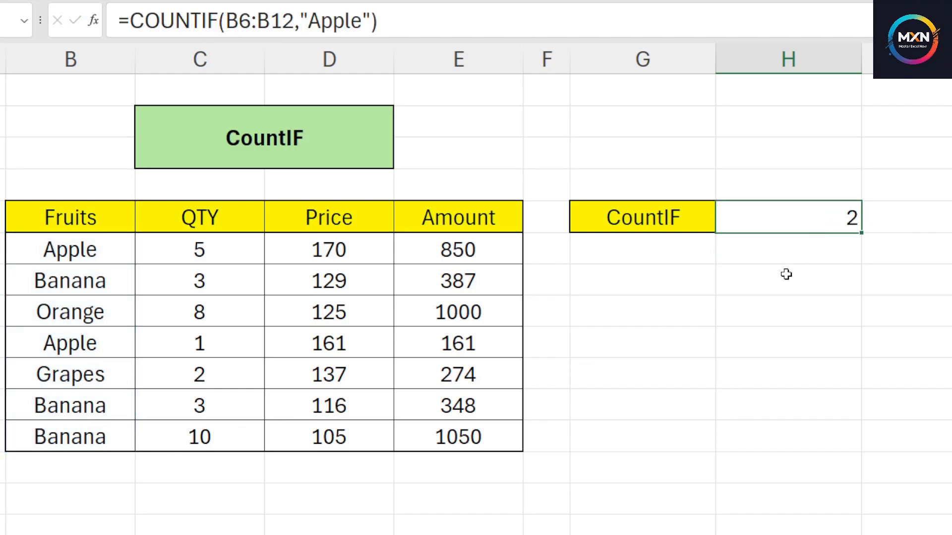
left_click(43, 255)
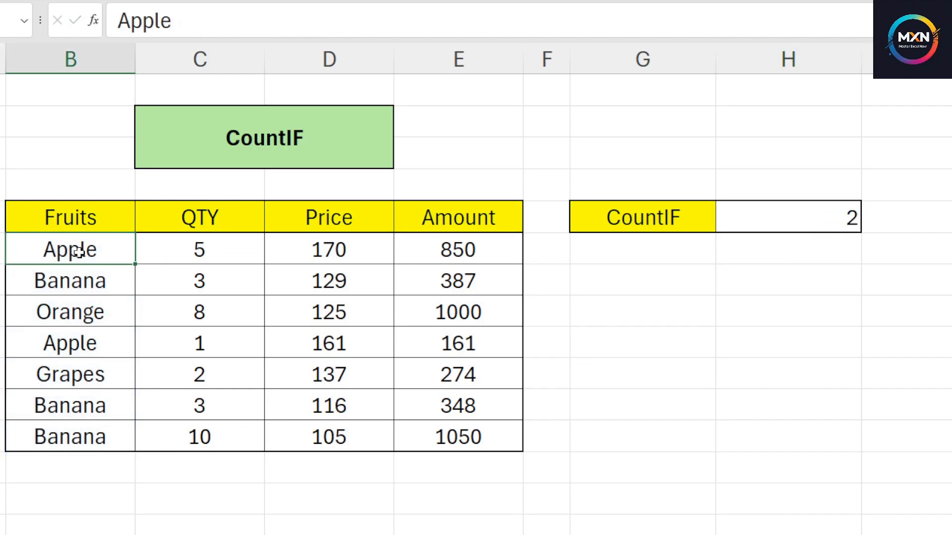
left_click(39, 346)
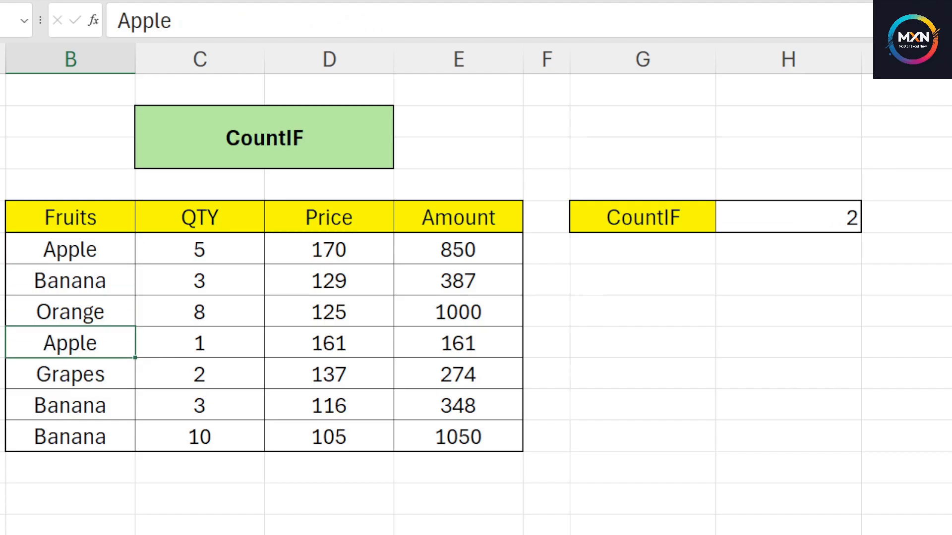
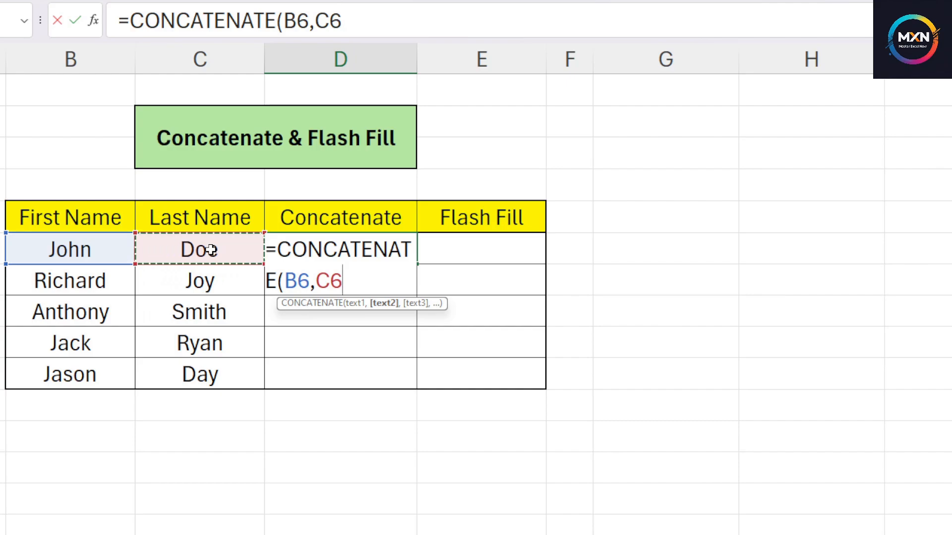
Step: Finish =CONCATENATE(B6,C6) in D6 and enter =CONCATENATE(B7," ",C7) in D7 to join the names with a space
left_click(341, 249)
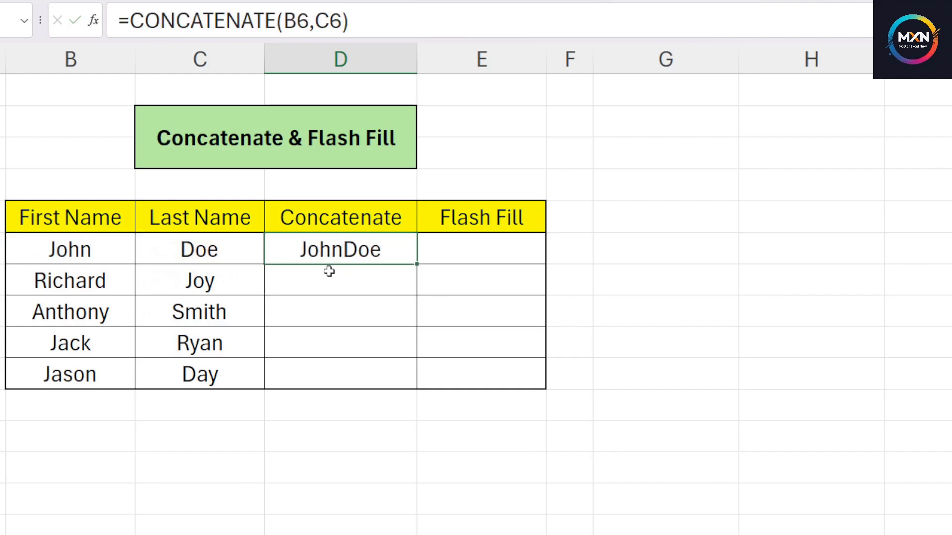
left_click(353, 275)
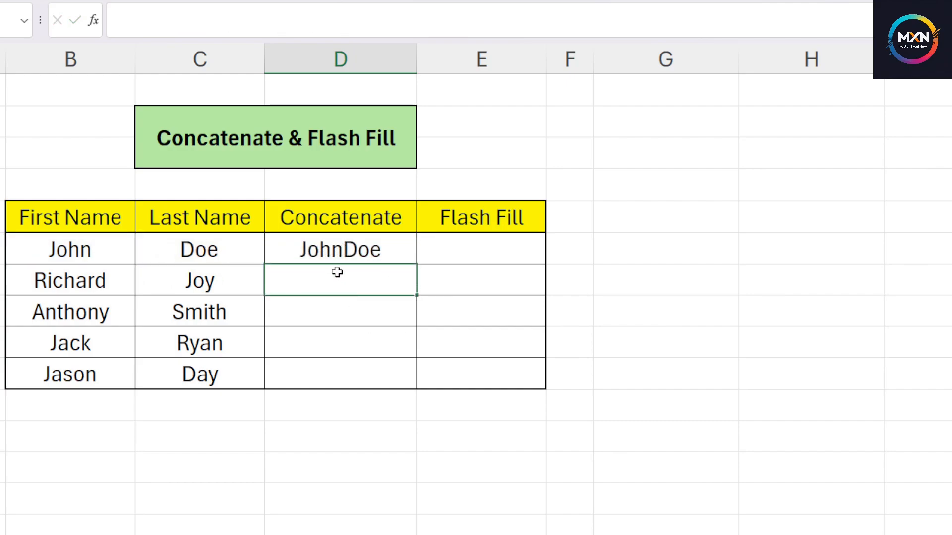
type("=con")
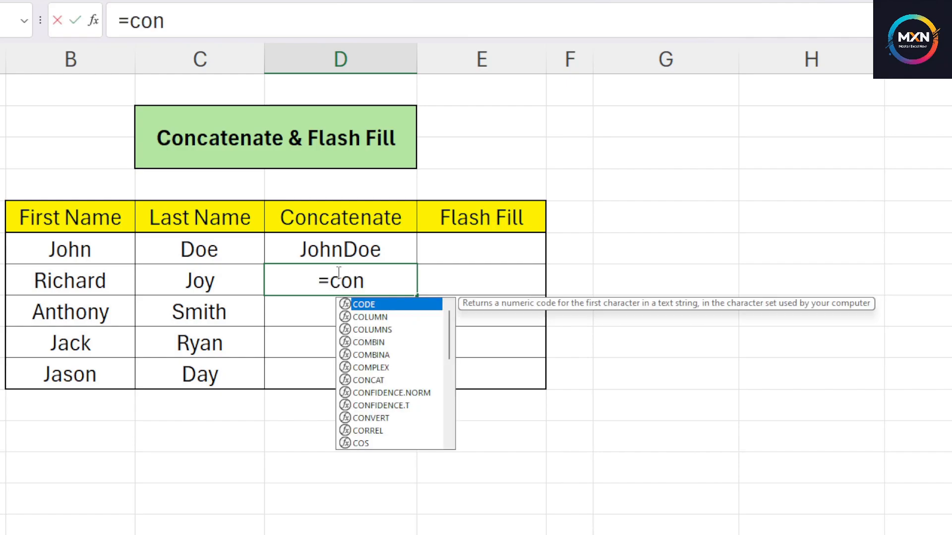
type("caten")
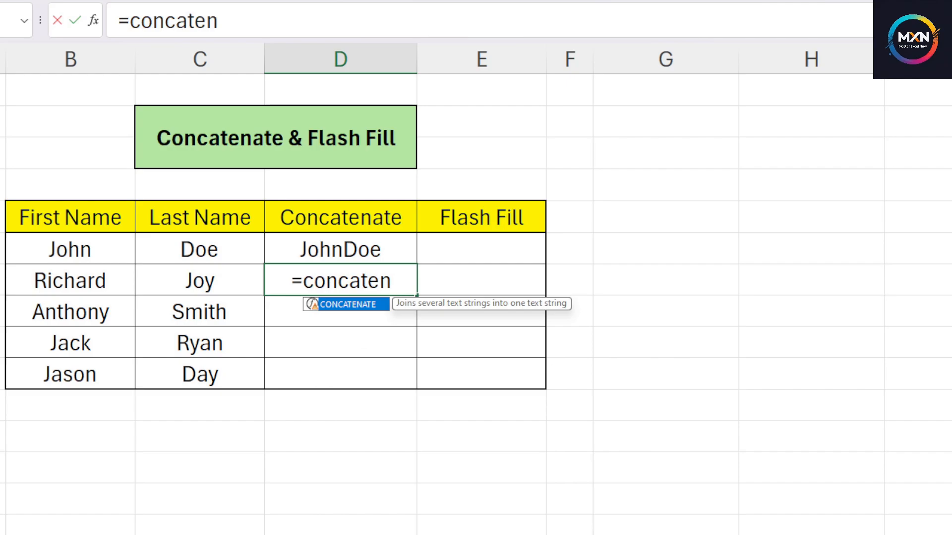
double_click(354, 304)
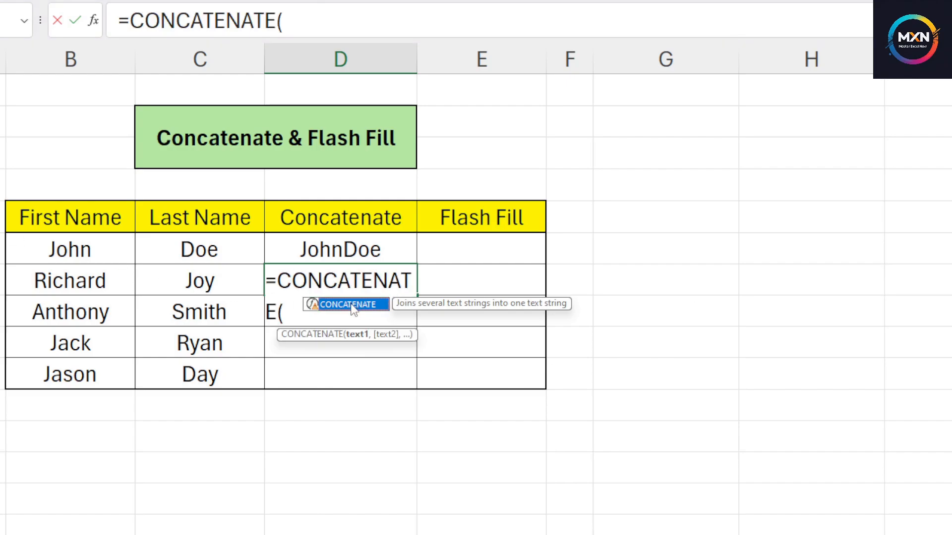
left_click(129, 290)
type(",")
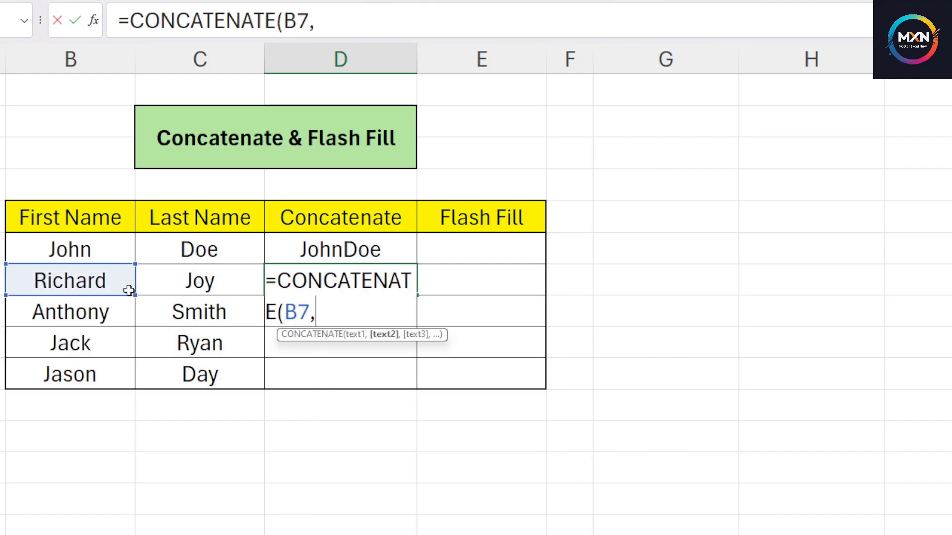
type("\" \",")
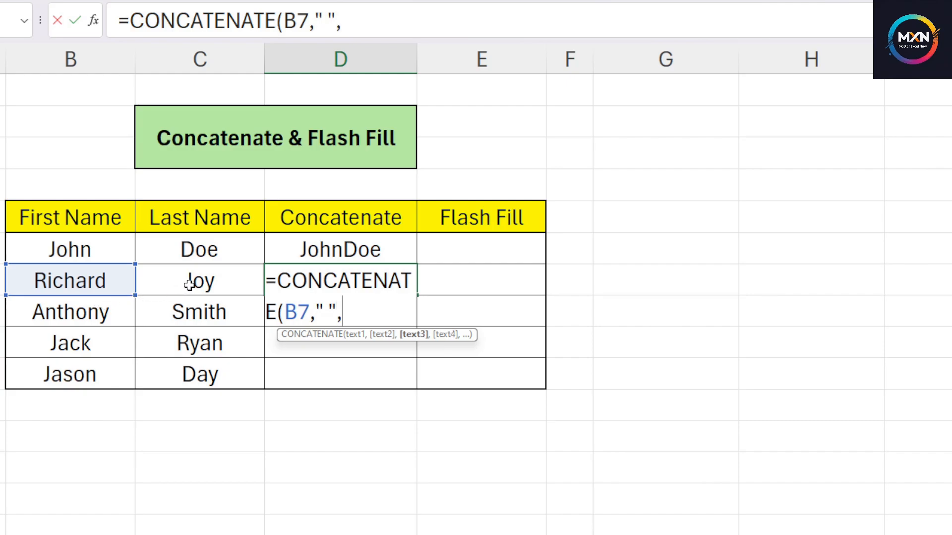
left_click(189, 285)
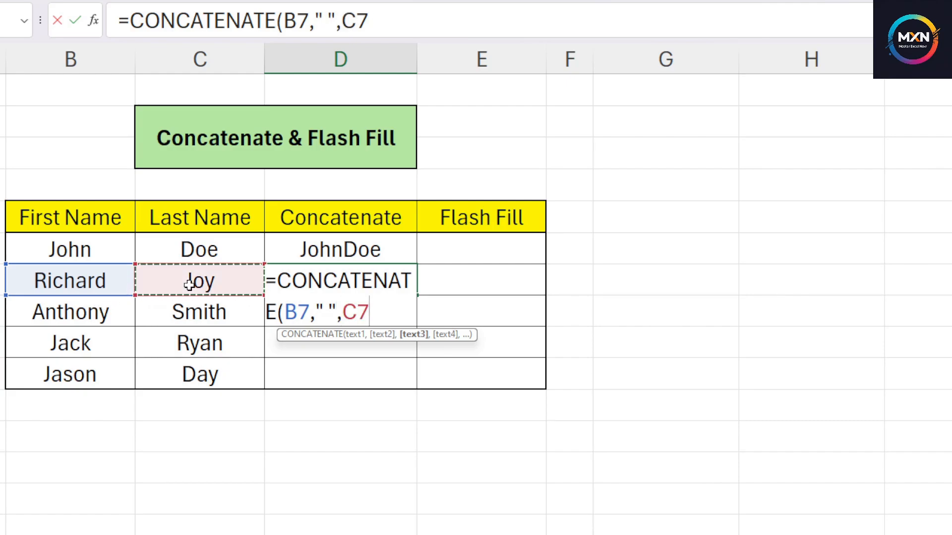
key("Return")
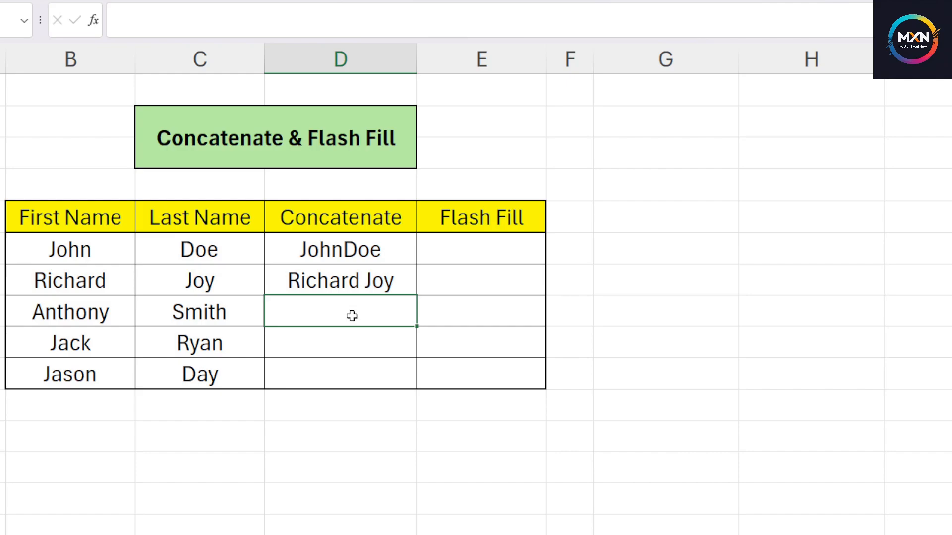
Step: Enter =CONCATENATE(B8," / ",C8) in D8 to join first and last name with a spaced slash, and select the cell
type("=concat")
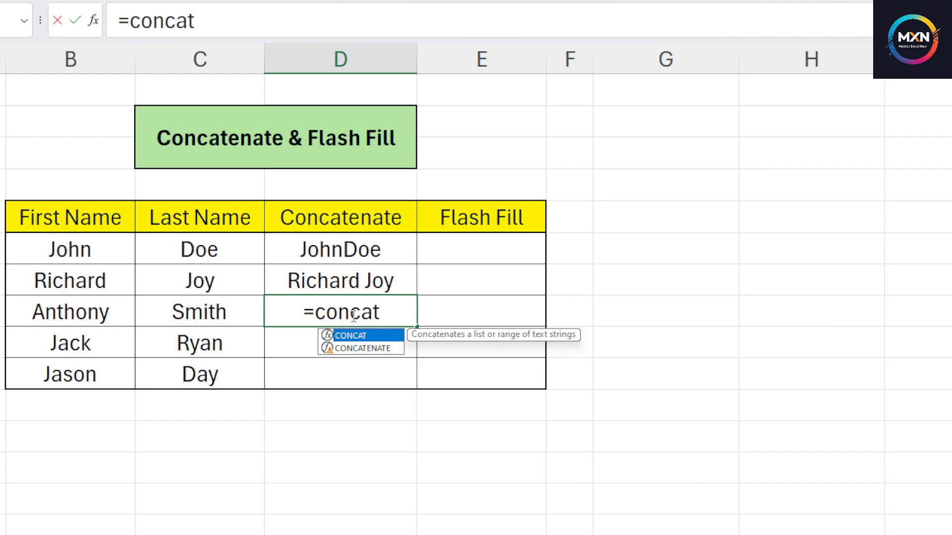
double_click(358, 350)
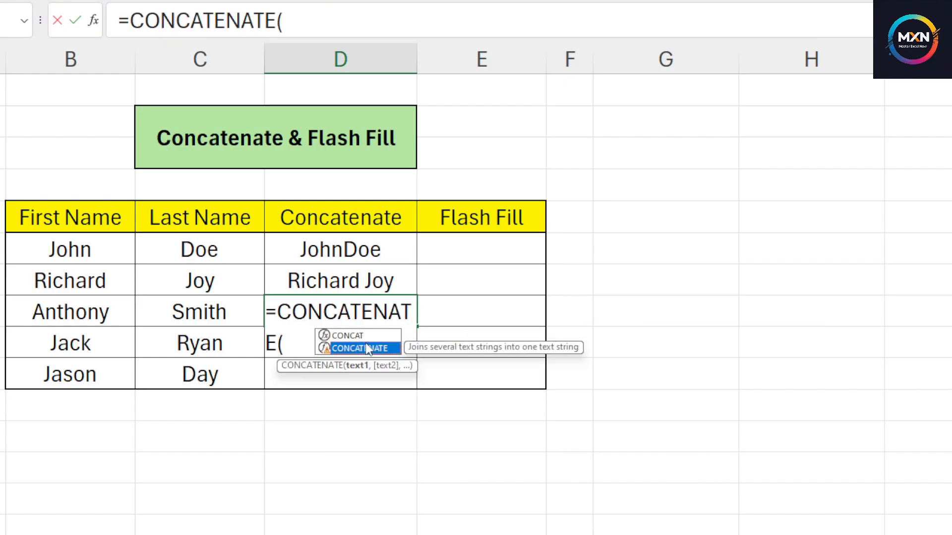
left_click(121, 313)
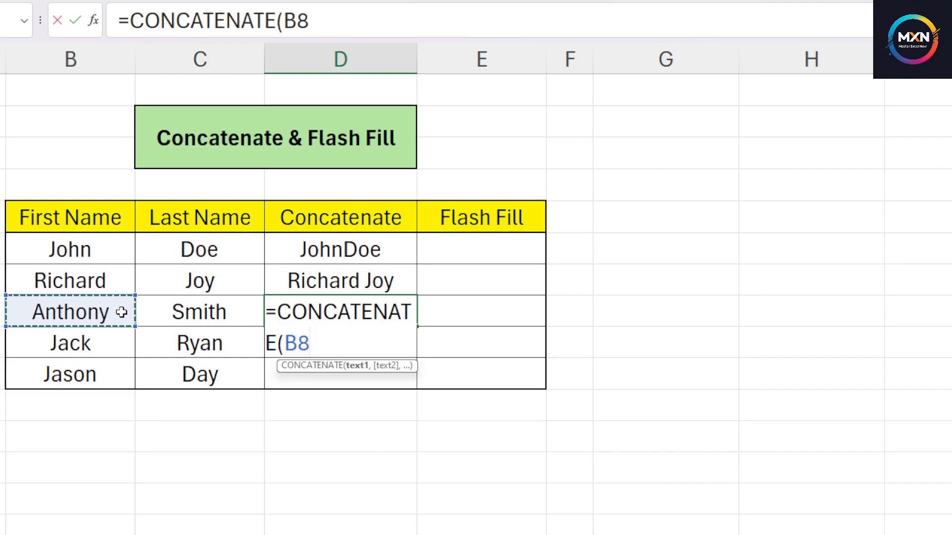
type(",\"")
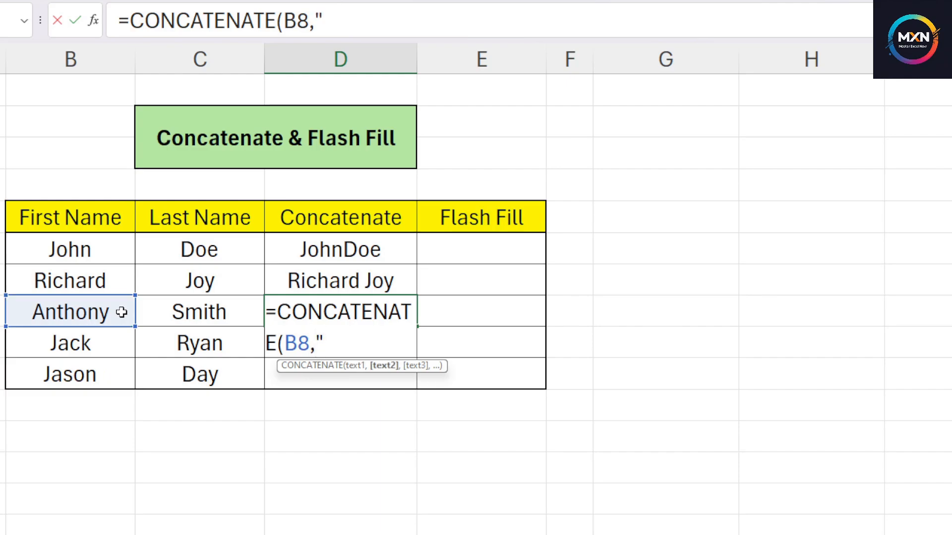
type(" / \",")
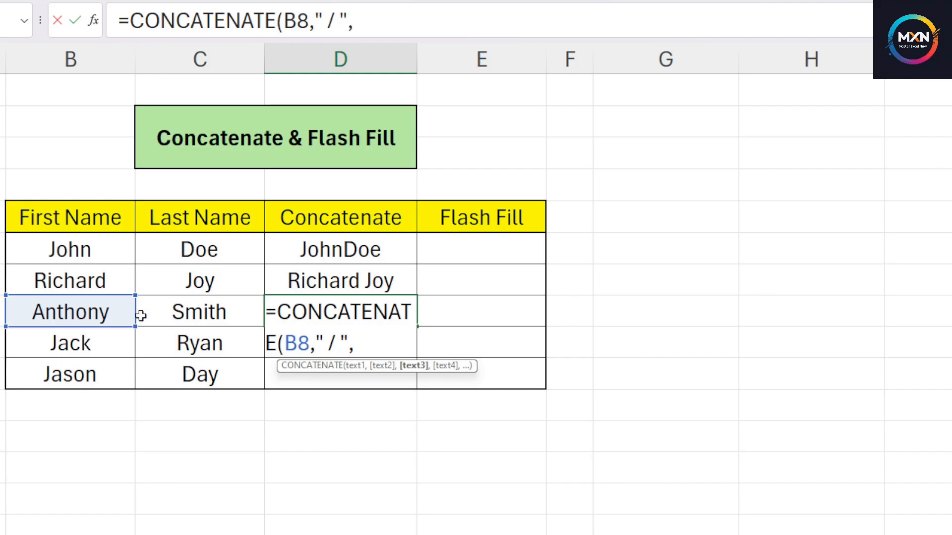
left_click(168, 317)
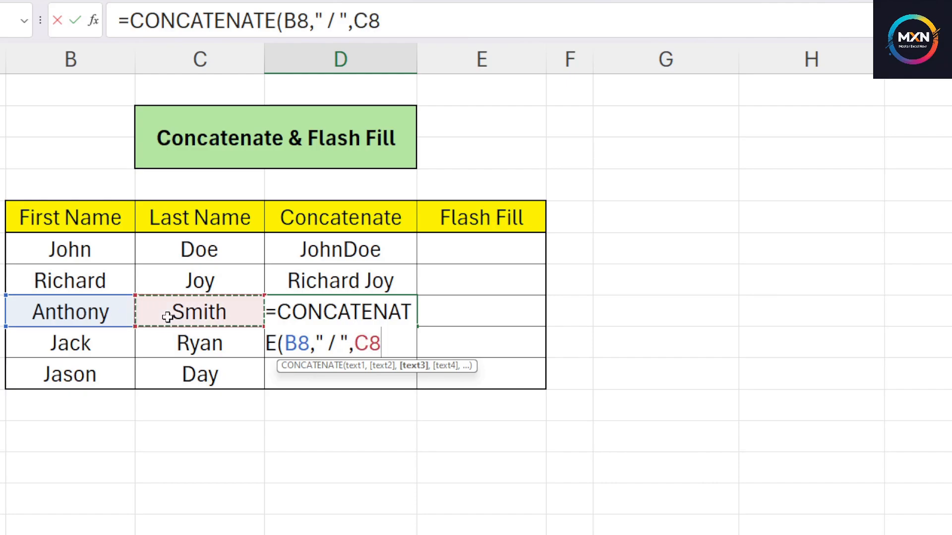
key("Return")
left_click(395, 314)
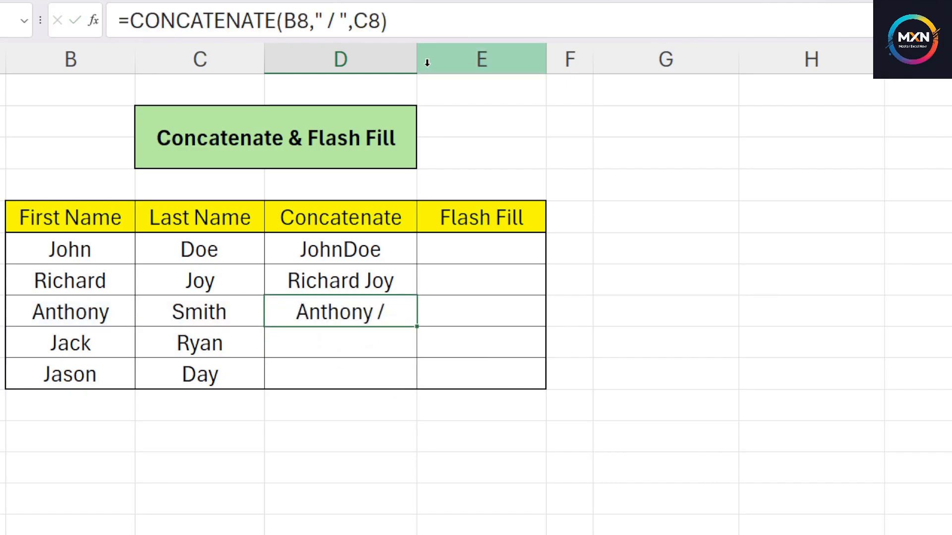
Step: Enter +CONCATENATE(B9," last name is ",C9) in D9 and autofit column D to its contents
double_click(420, 59)
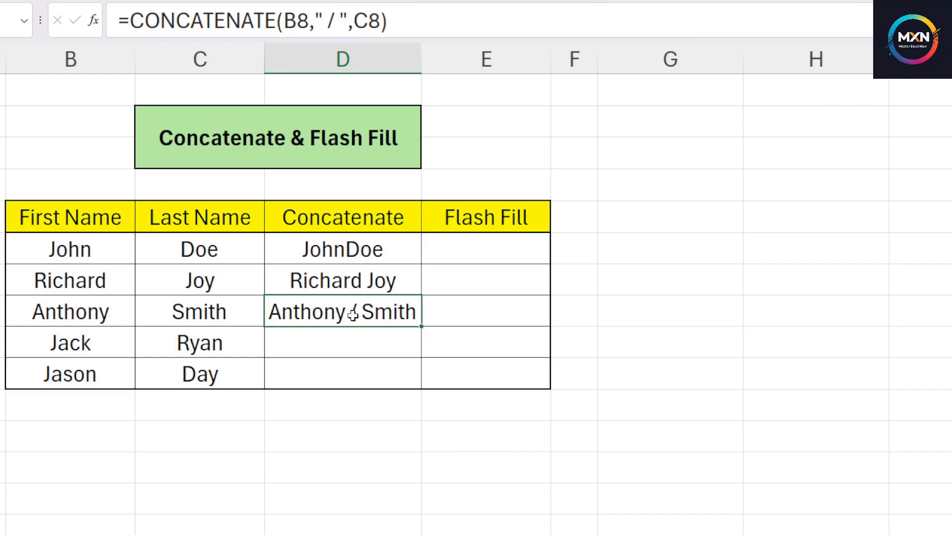
left_click(334, 346)
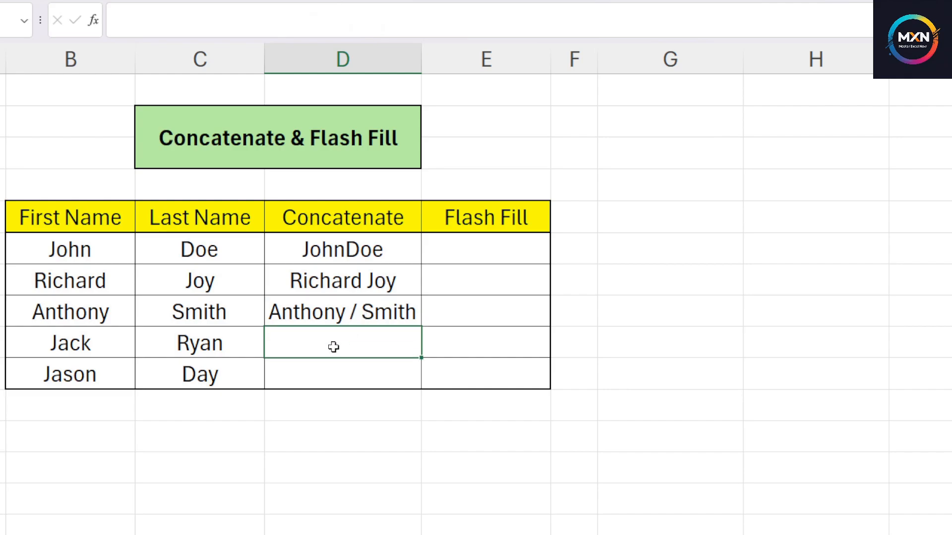
type("+con")
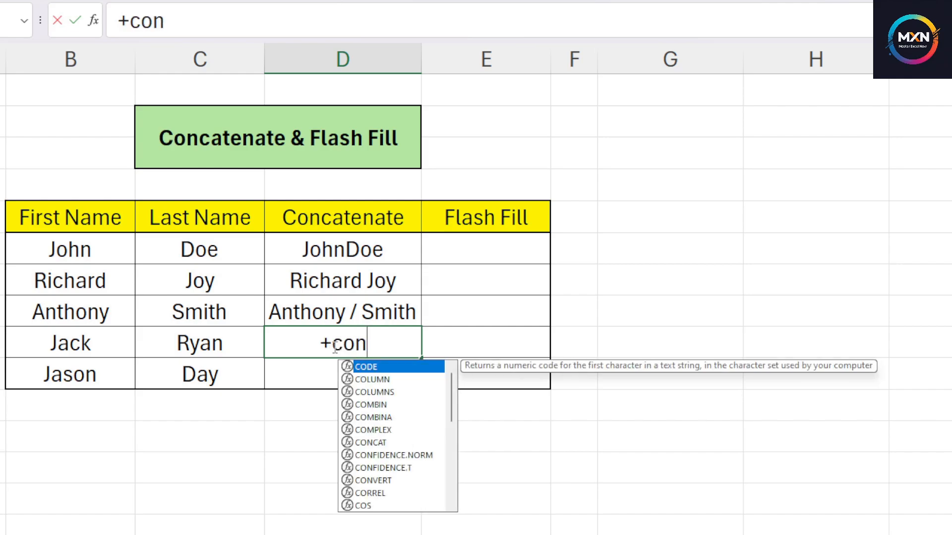
type("caten")
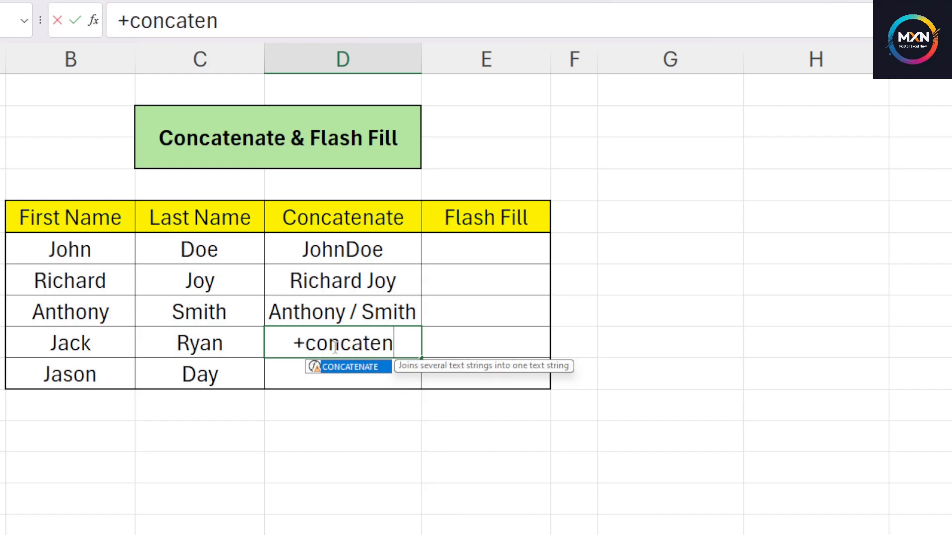
double_click(362, 367)
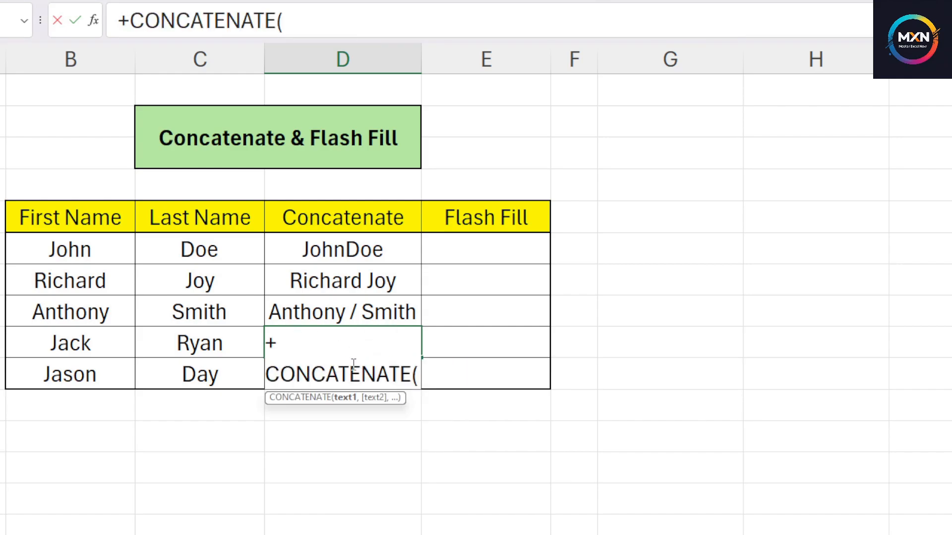
left_click(108, 341)
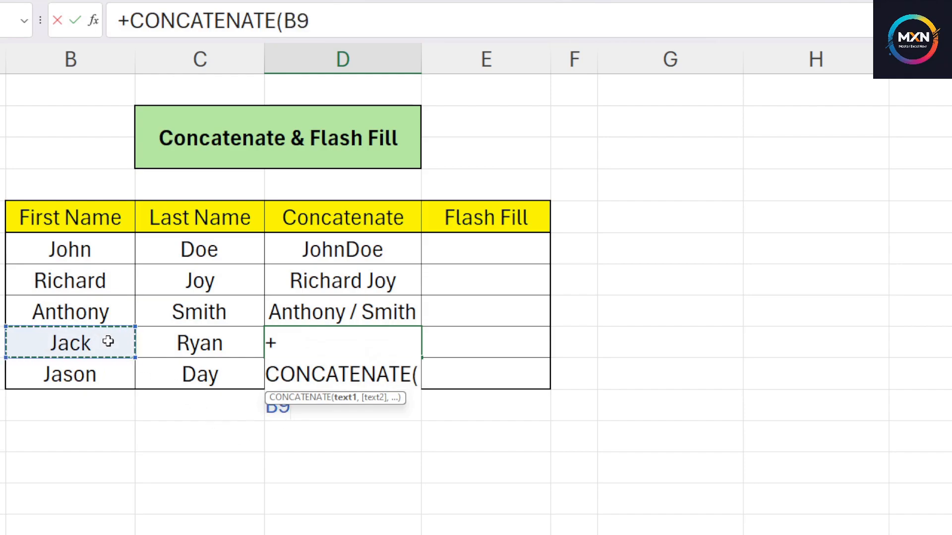
type(",")
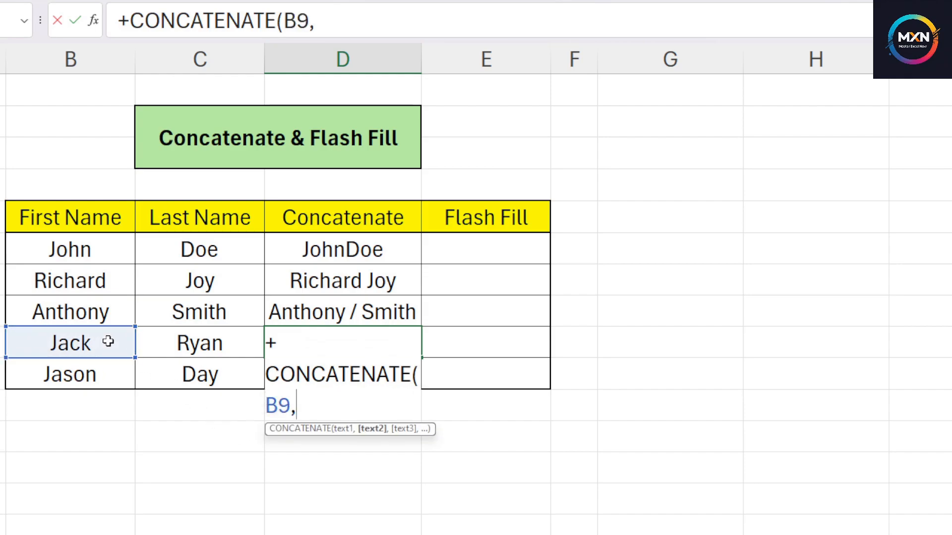
type("\" last name is \"")
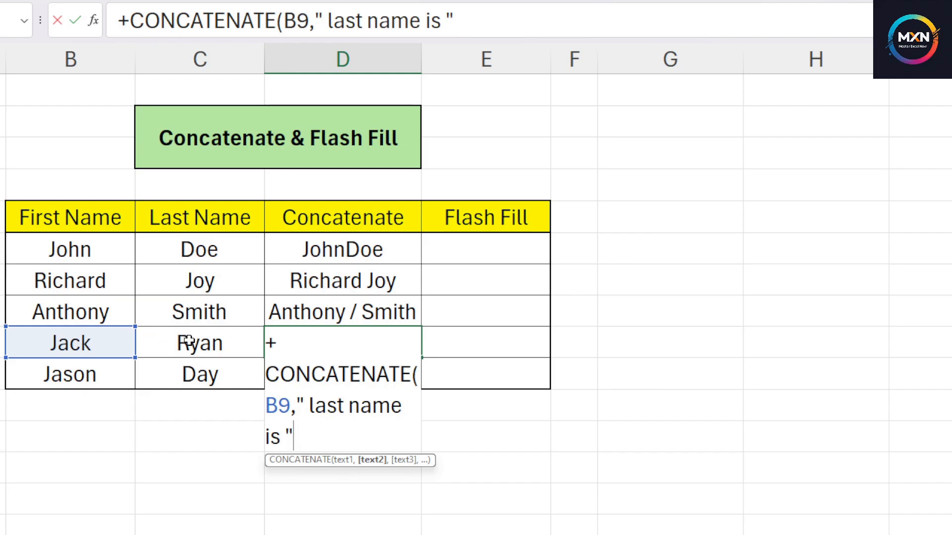
type(",")
left_click(188, 341)
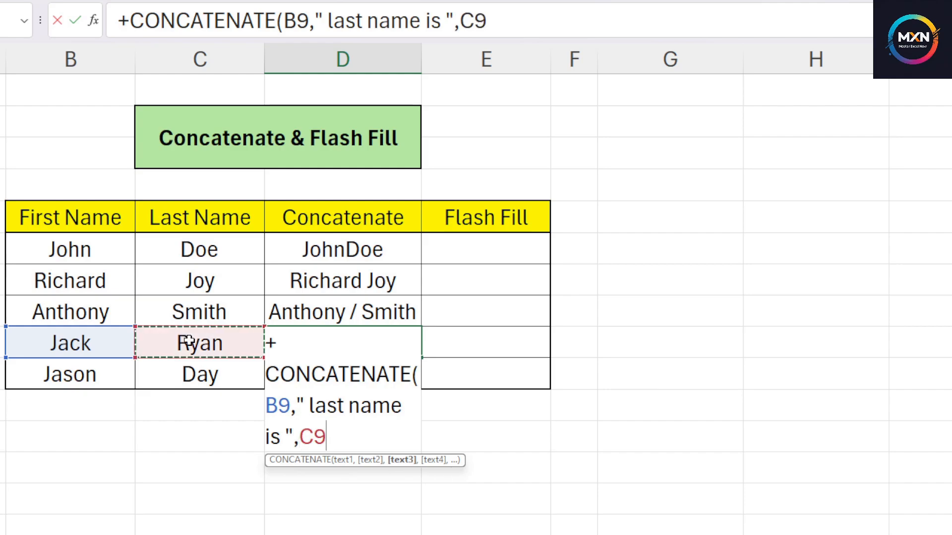
key("Return")
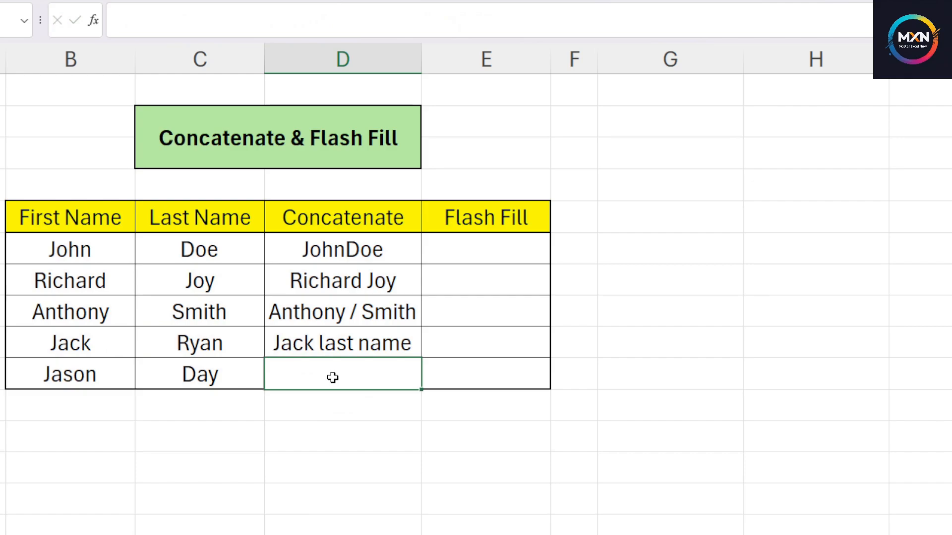
left_click(289, 349)
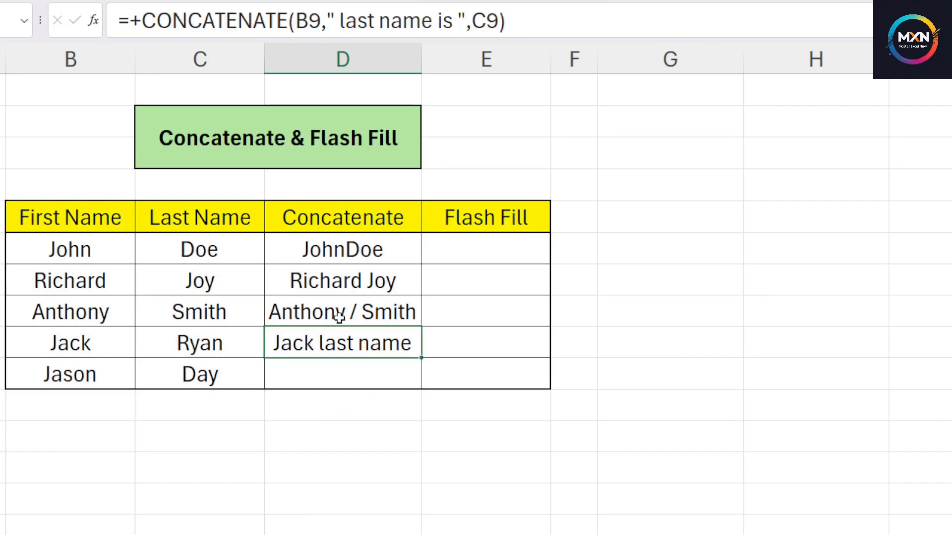
double_click(422, 60)
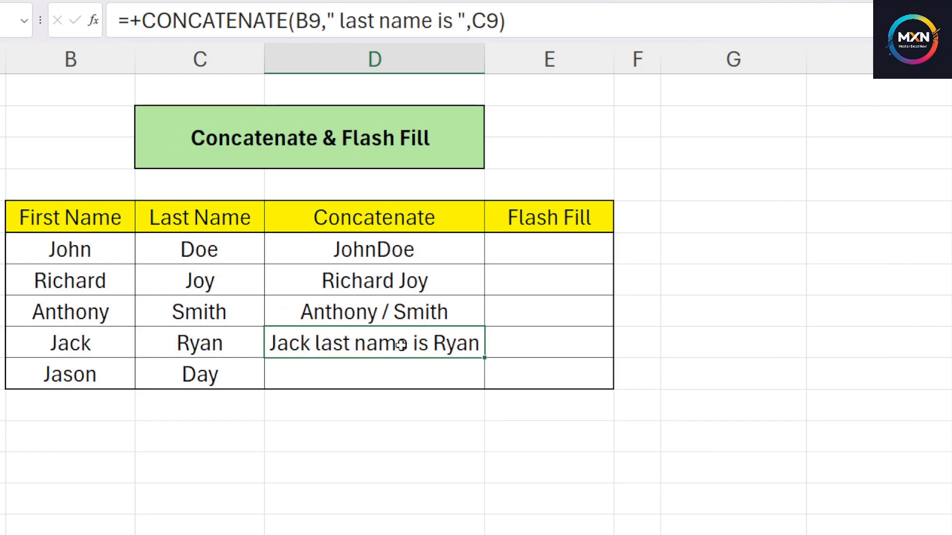
Step: Enter =CONCATENATE(B10,"@",C10) in D10 to join first and last name with an @ sign
left_click(371, 382)
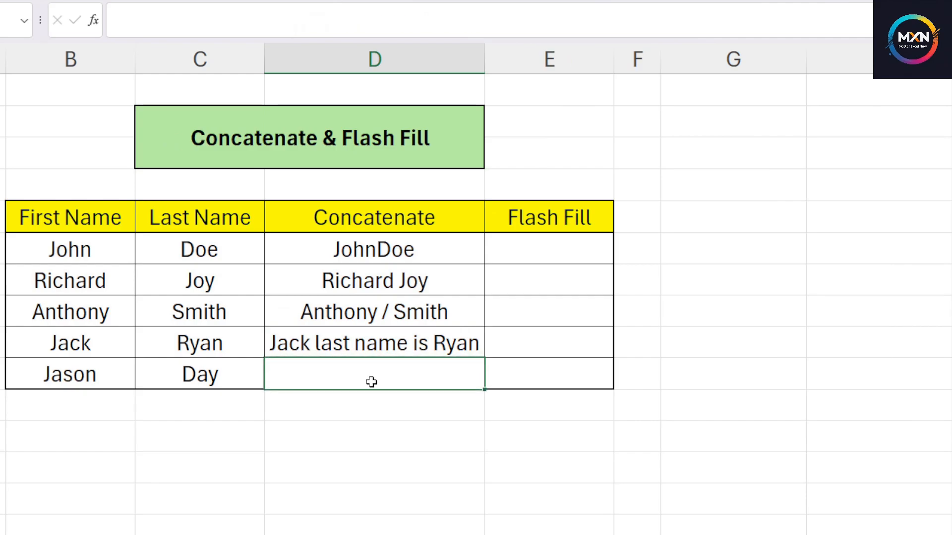
type("=con")
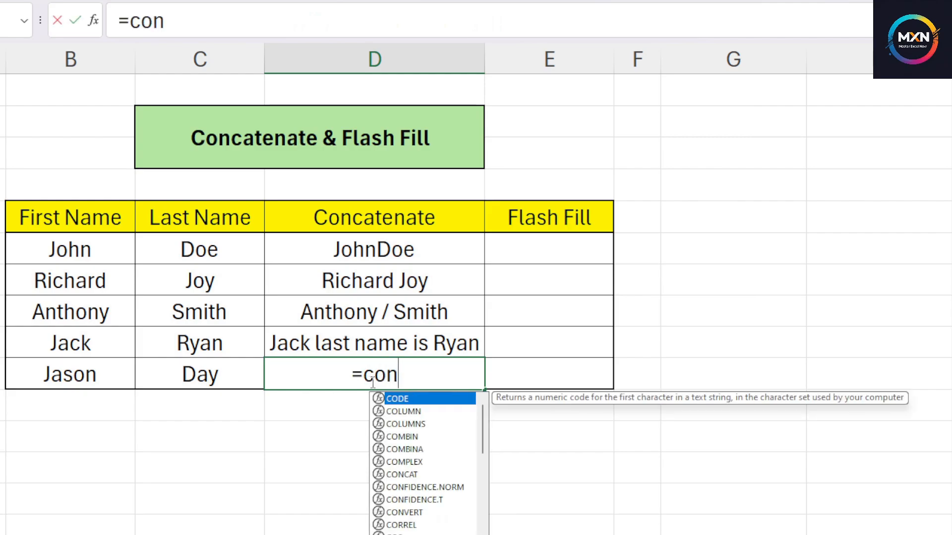
type("catenate")
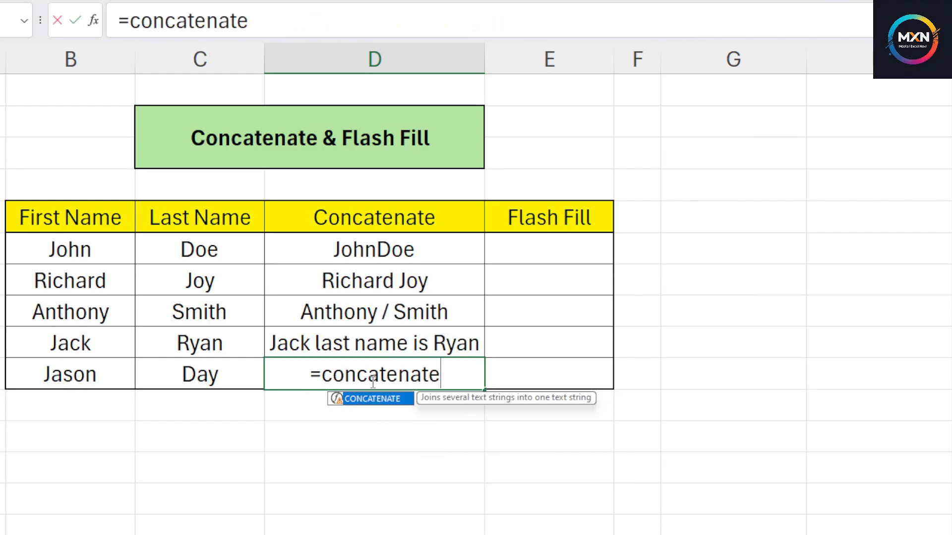
type("(")
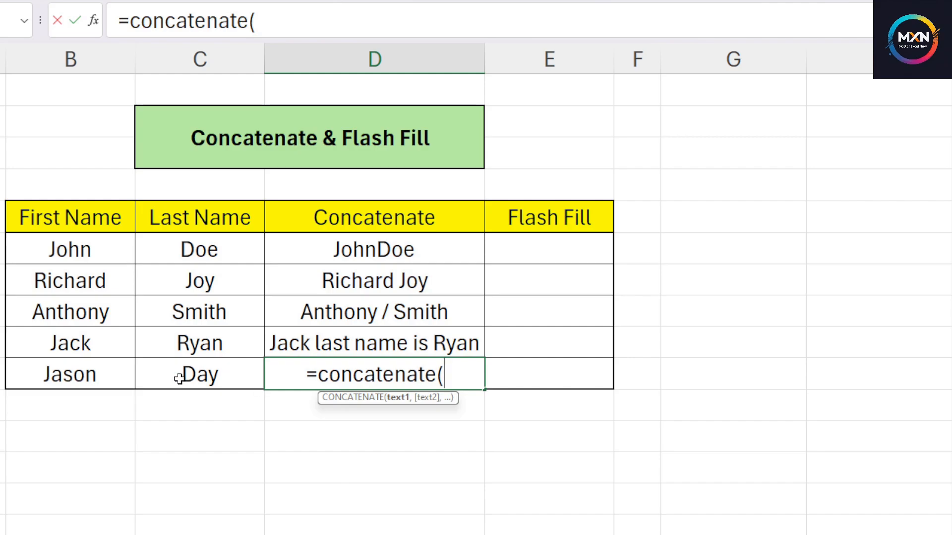
left_click(108, 367)
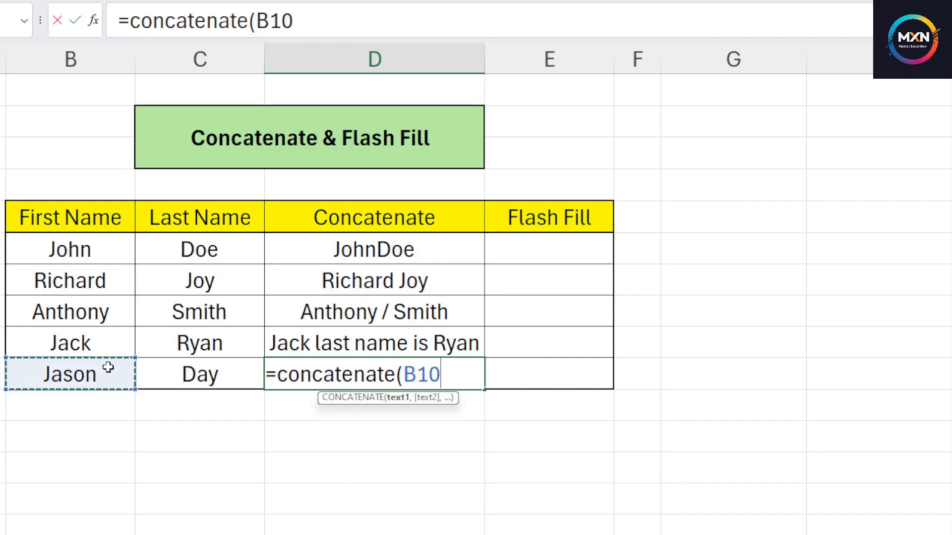
type(",\"")
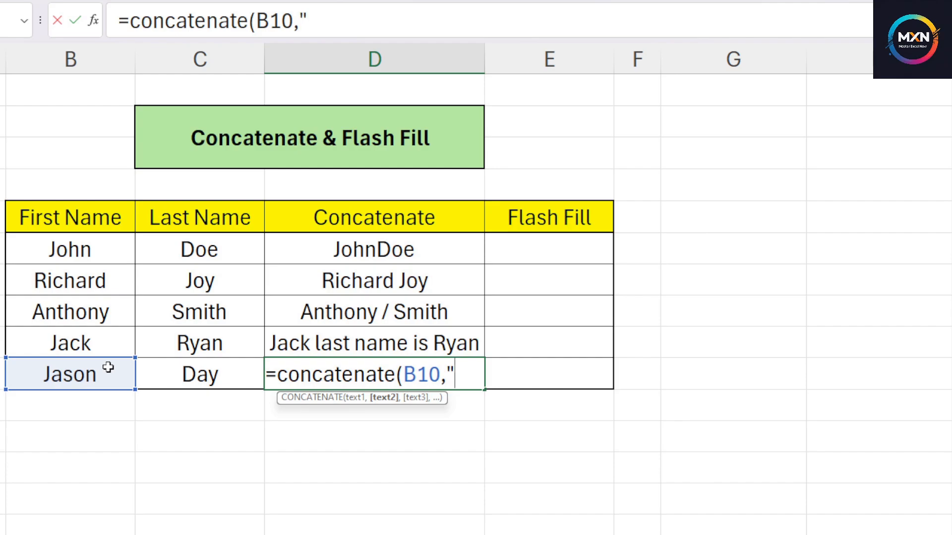
type("@\"")
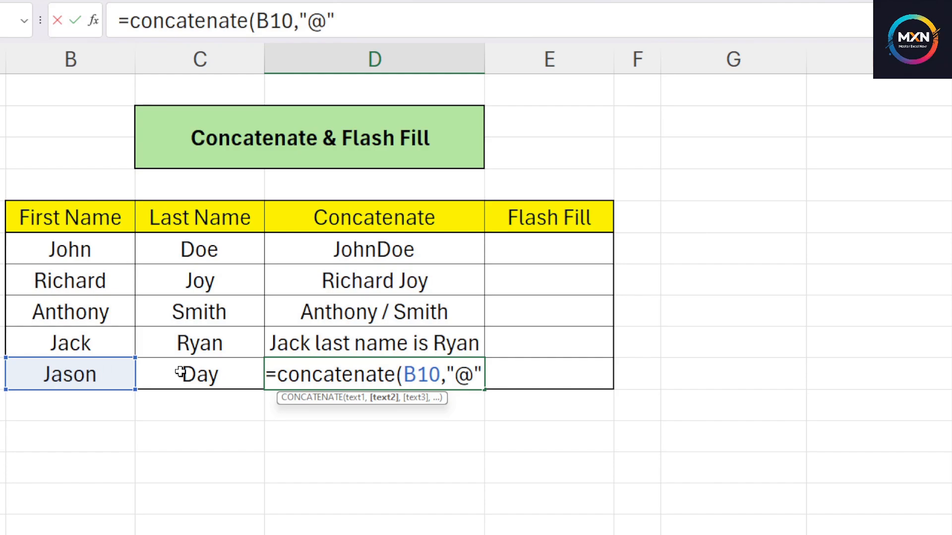
type(",")
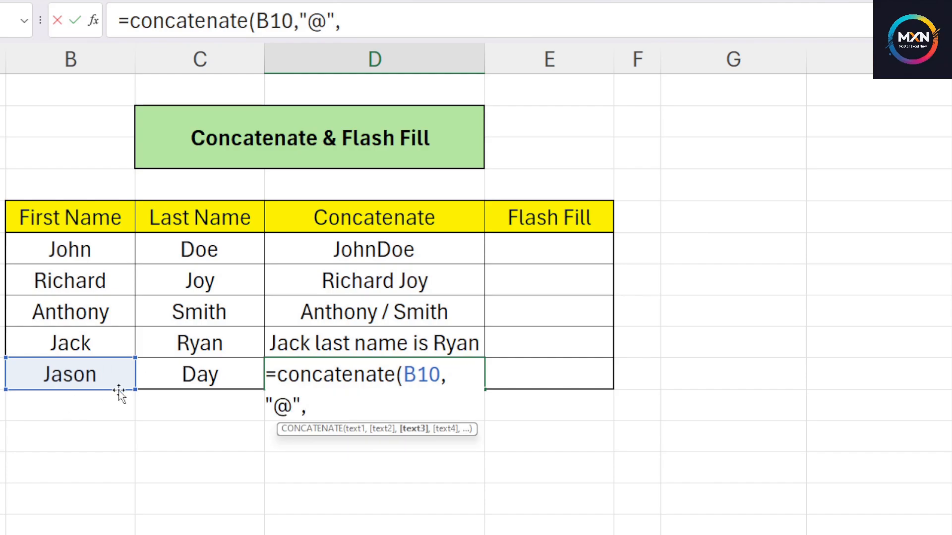
left_click(242, 371)
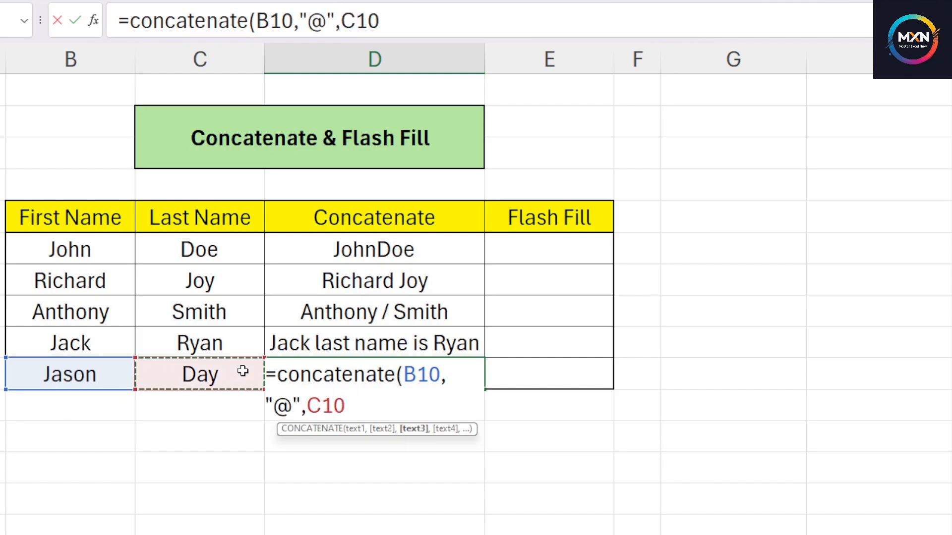
type(")")
key("Return")
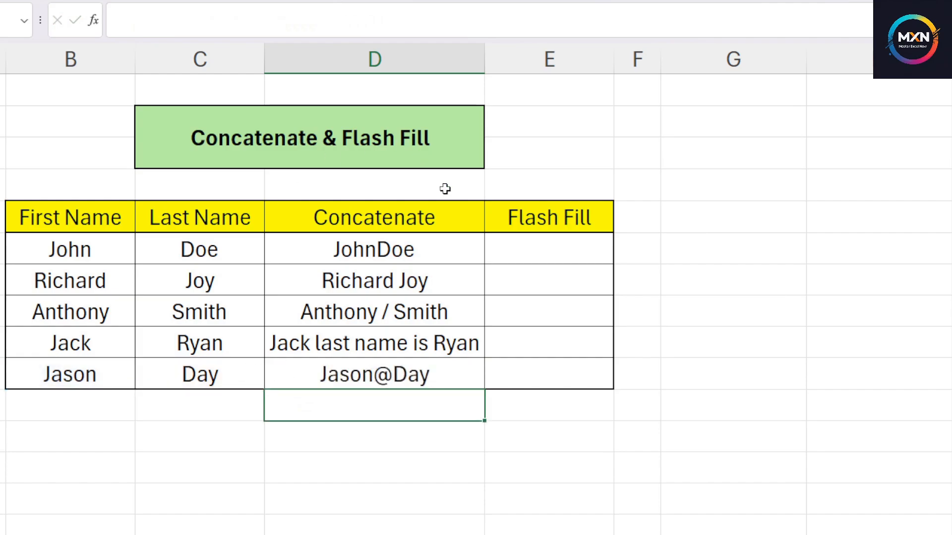
Step: Review the CONCATENATE formulas in D6 to D10 and compare the separators they use
left_click(451, 338)
left_click(427, 253)
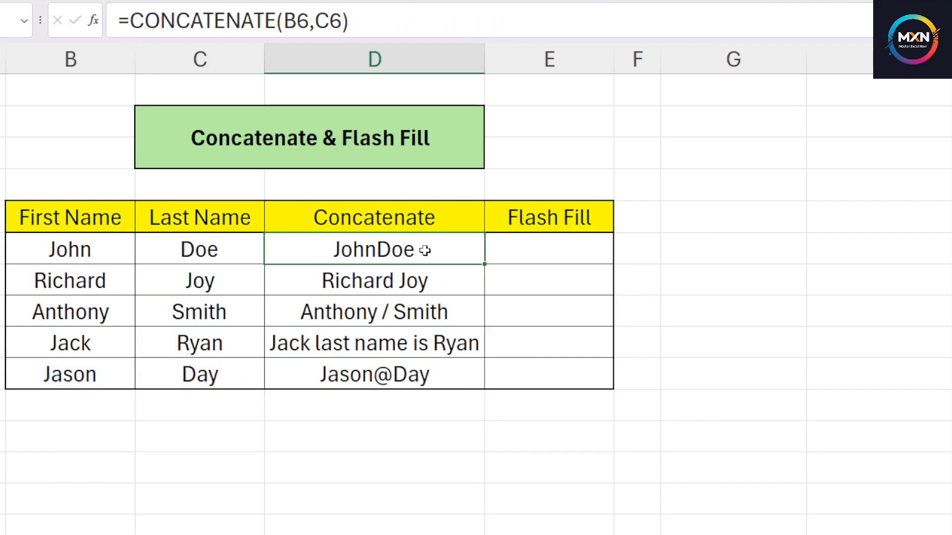
left_click(394, 290)
left_click(391, 316)
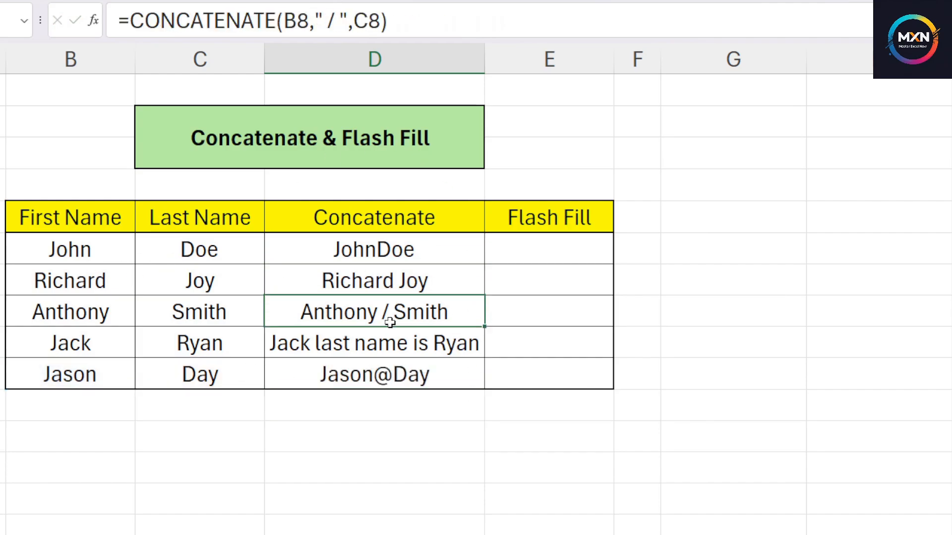
left_click(390, 356)
left_click(393, 375)
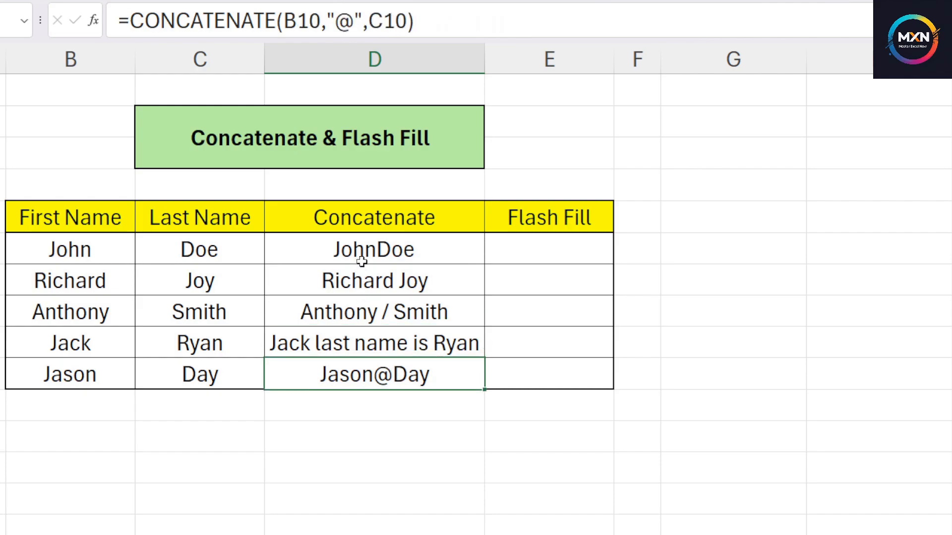
left_click(379, 318)
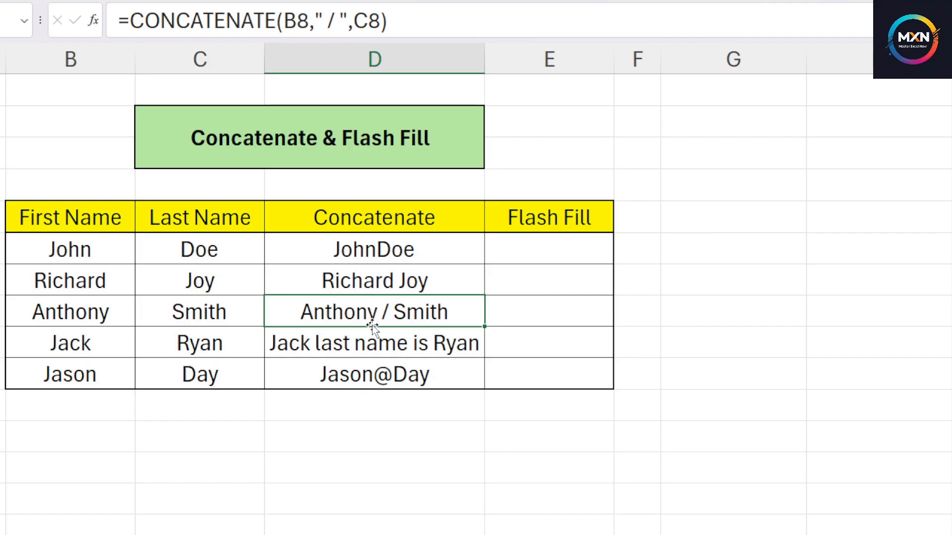
left_click(404, 379)
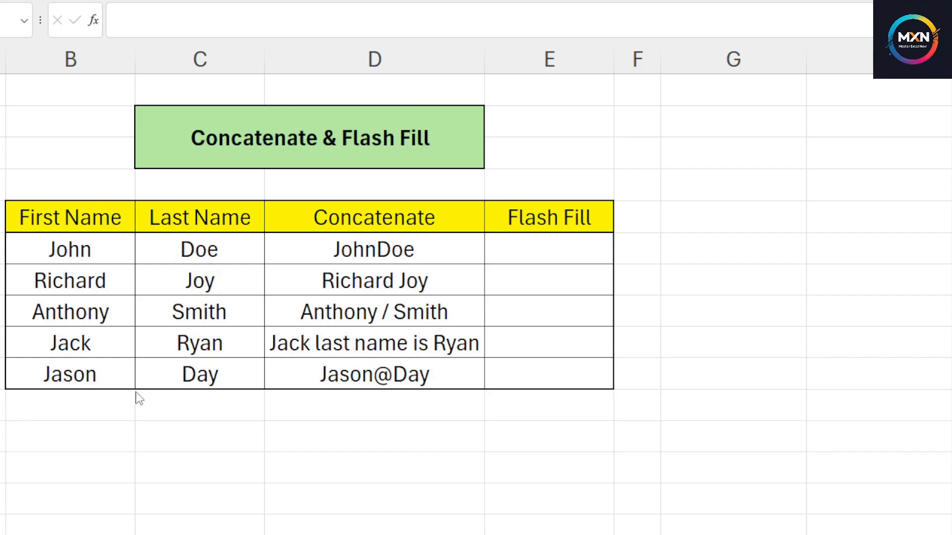
Step: Enter the first row's full name, with a space between first and last name, in E6 as the Flash Fill example
left_click(545, 253)
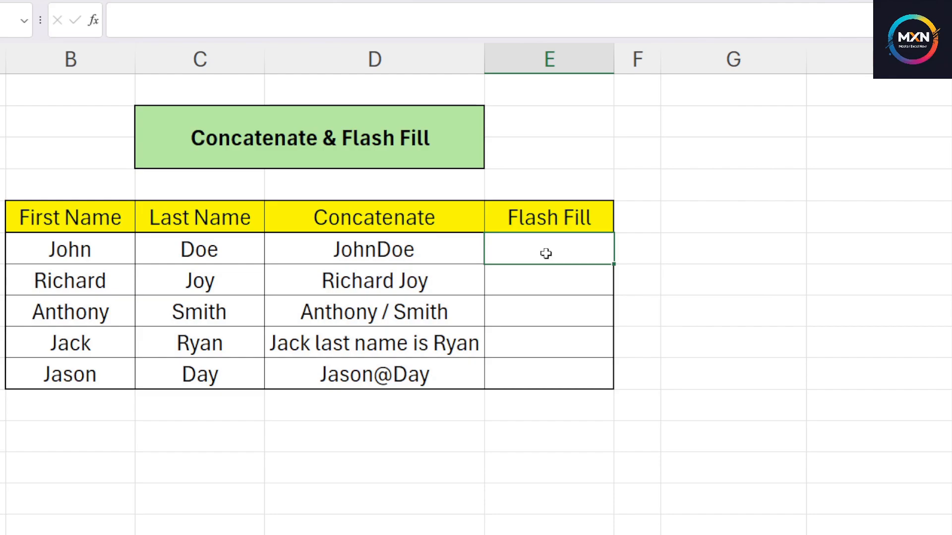
type("John Doe")
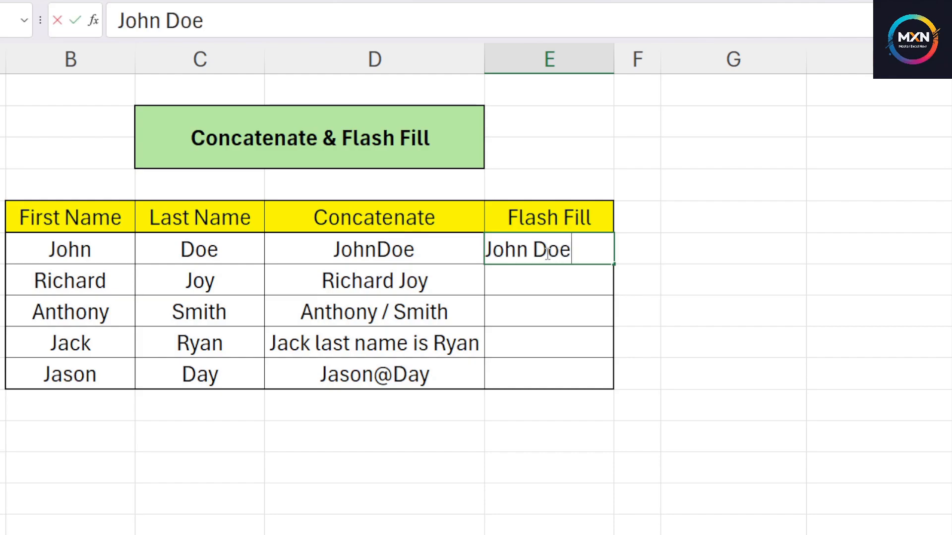
key("Return")
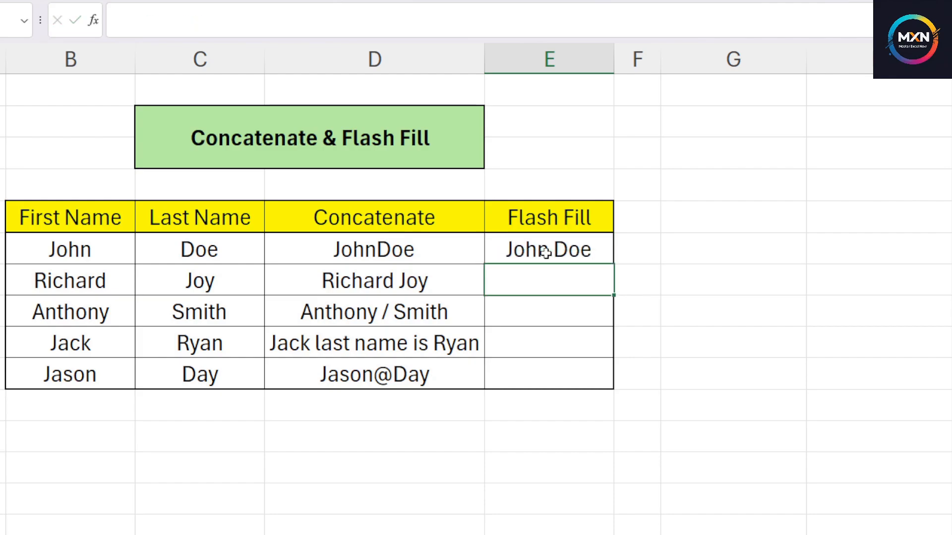
left_click(545, 241)
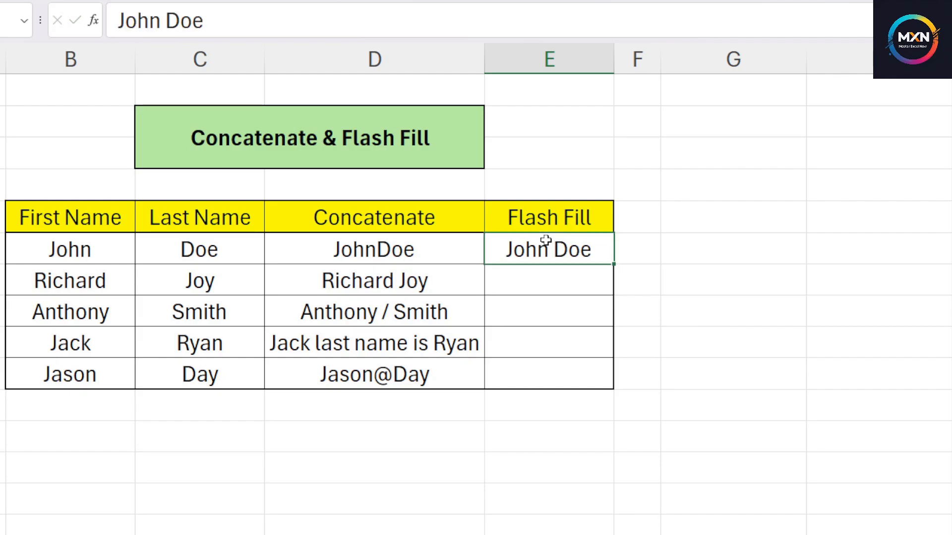
Step: Flash Fill the remaining full names from E7 down and widen column E to fit them
left_click(590, 279)
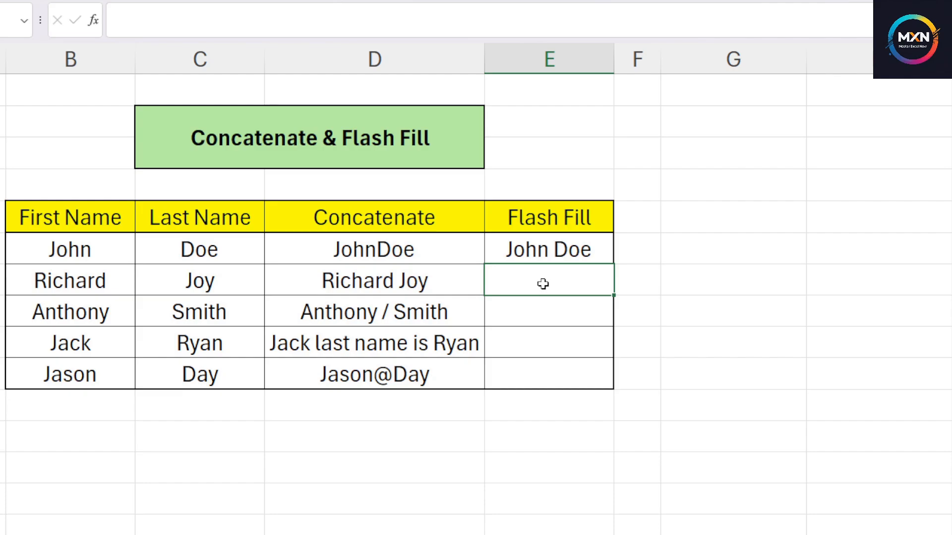
key("ctrl+e")
left_click_drag(613, 60, 719, 65)
Step: Check the flash-filled names in column E against the example in E6
left_click(657, 323)
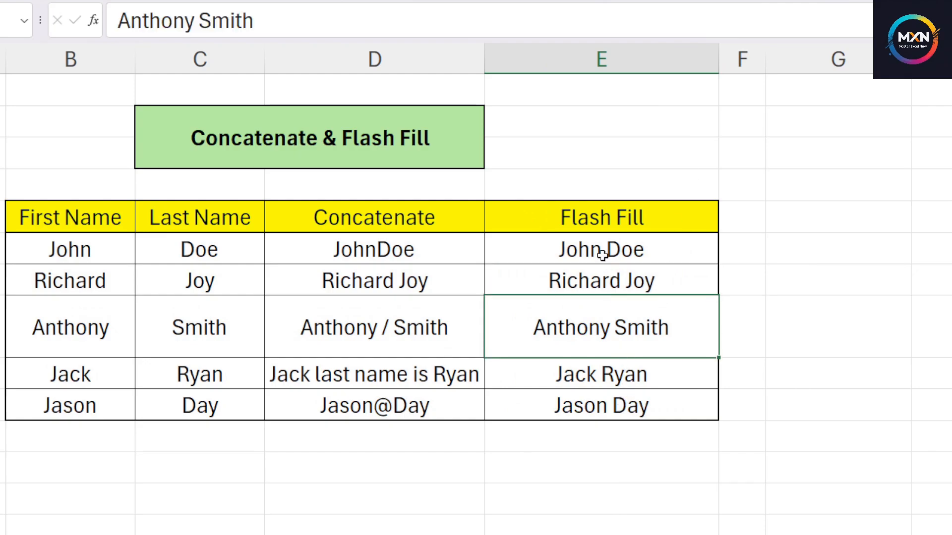
left_click(600, 251)
left_click(622, 294)
left_click(631, 372)
left_click(631, 395)
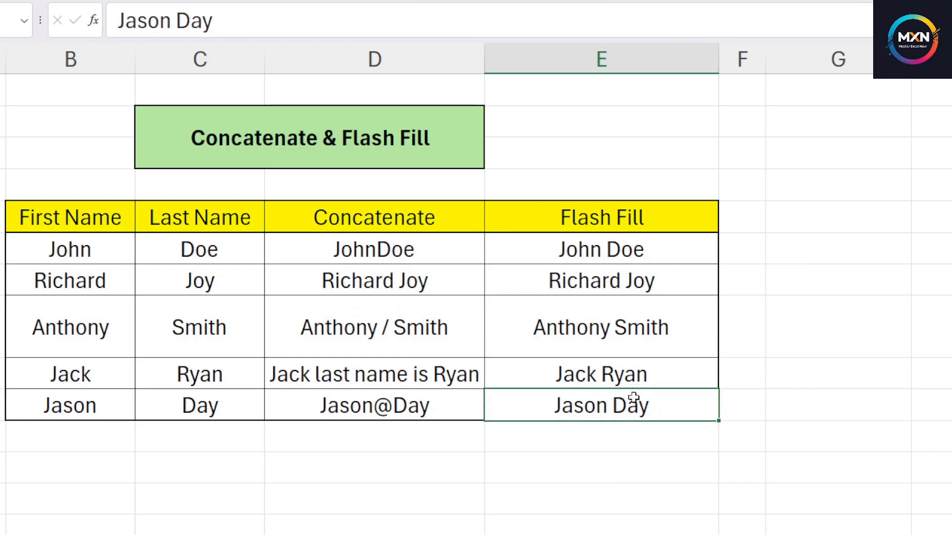
left_click(597, 252)
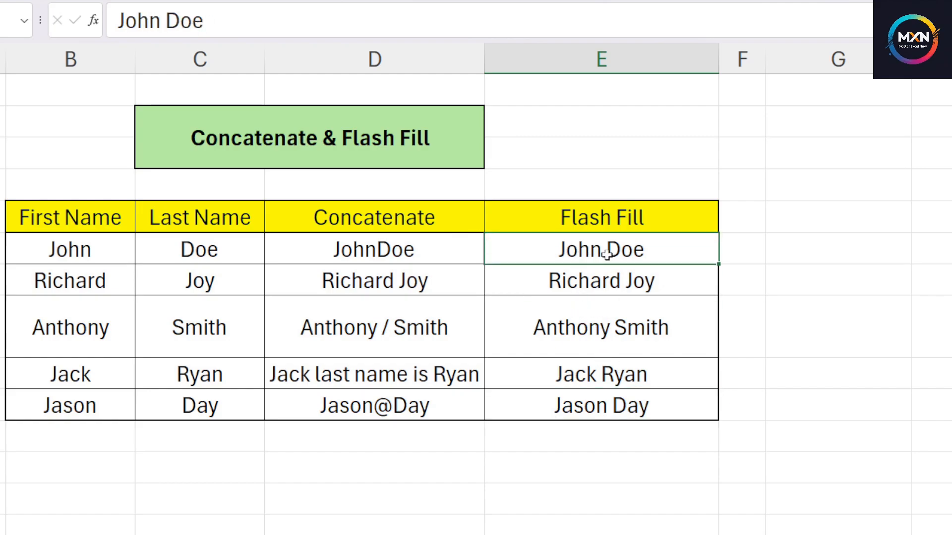
Step: Clear E6:E10 and enter the first row's first name, "Last Name Is" and last name in E6 as the new Flash Fill example
left_click_drag(606, 254, 616, 397)
key("Delete")
left_click(566, 244)
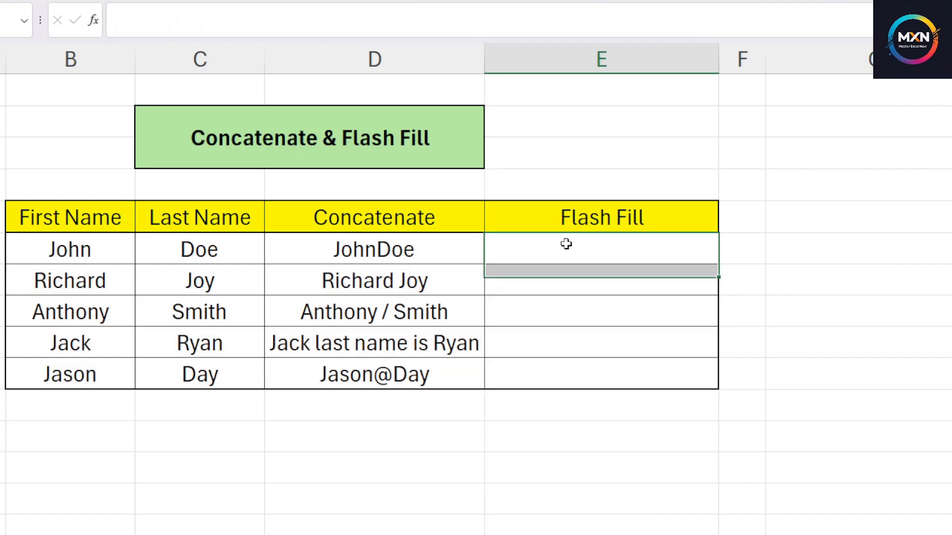
type("J")
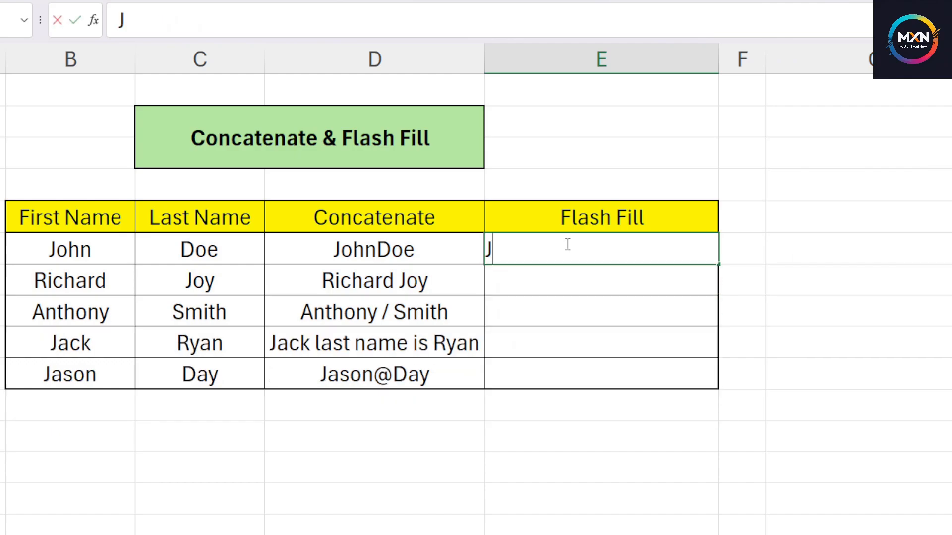
type("ohn ")
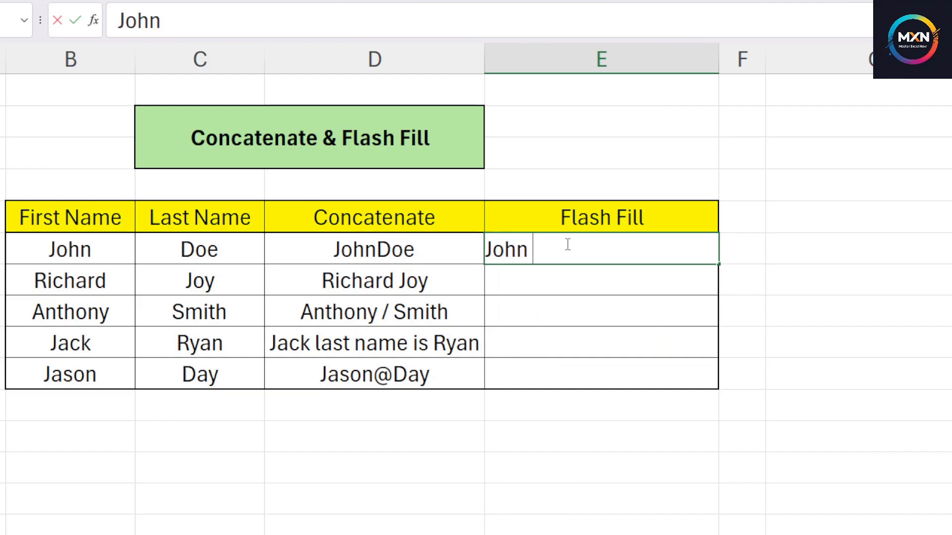
type("Last N")
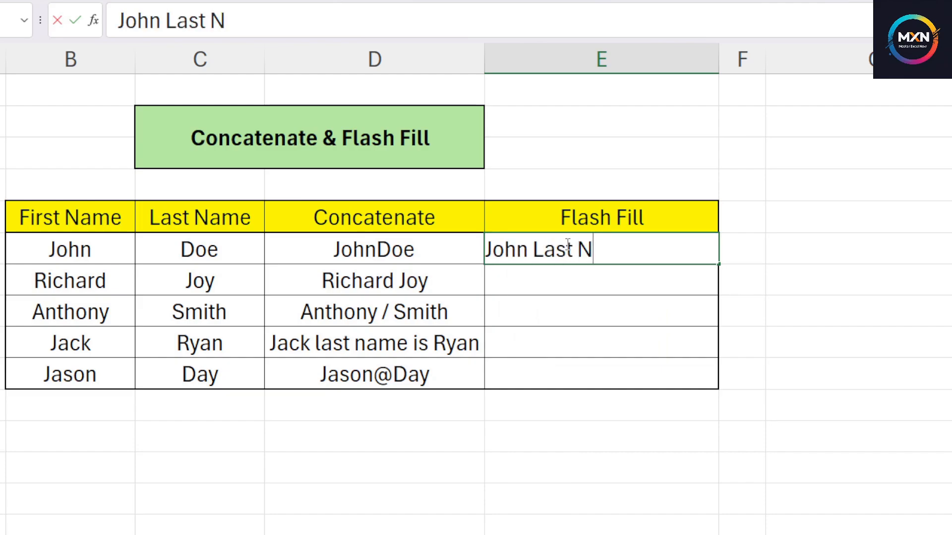
type("ame Is ")
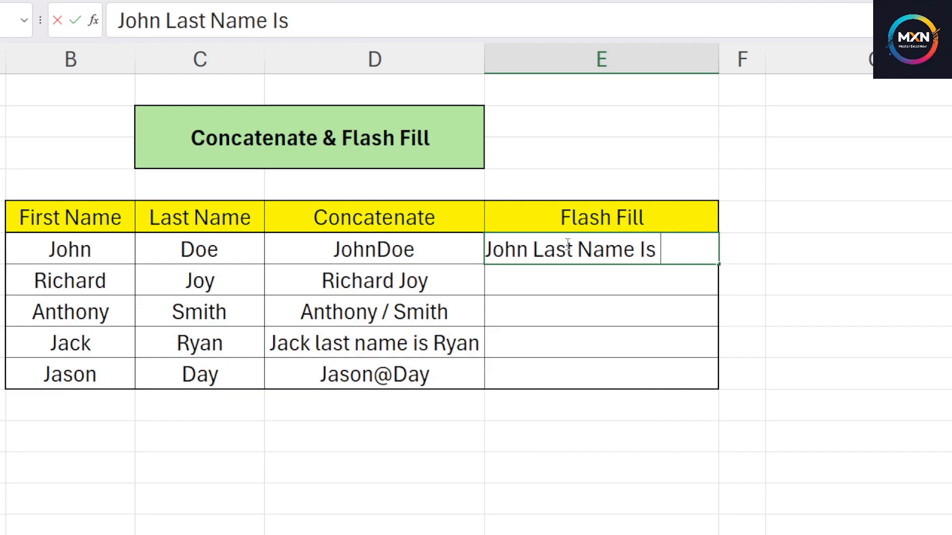
type("Doe")
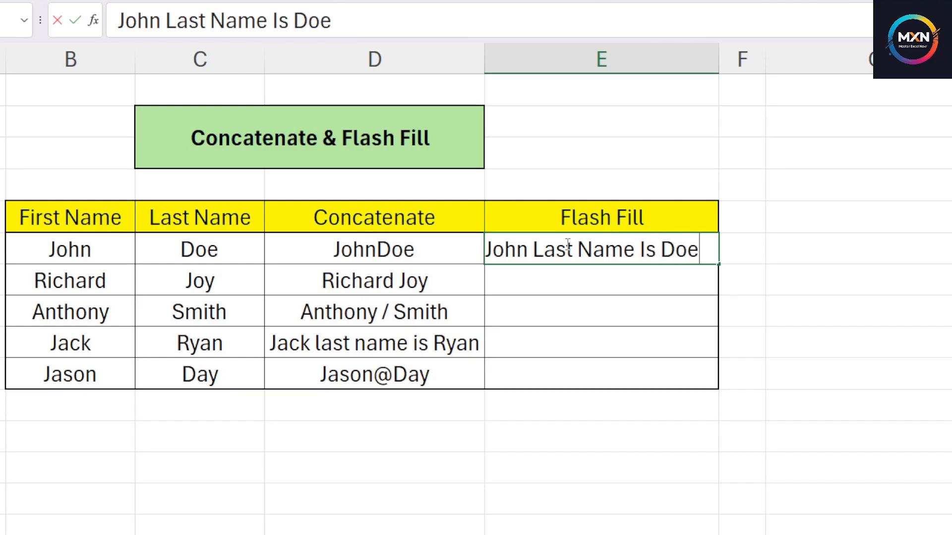
key("Return")
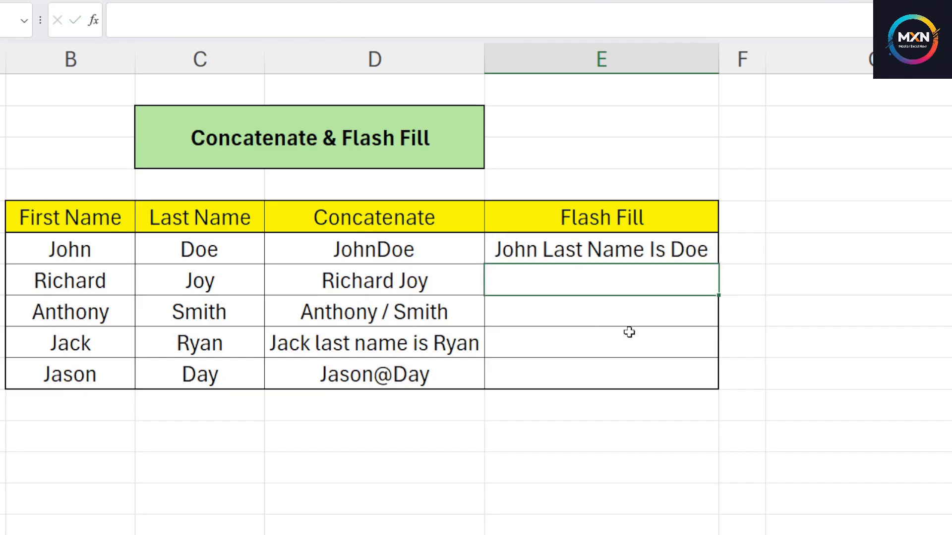
Step: Flash Fill E7 to E10 with the "Last Name Is" pattern and compare the filled entries with the example in E6
key("ctrl+e")
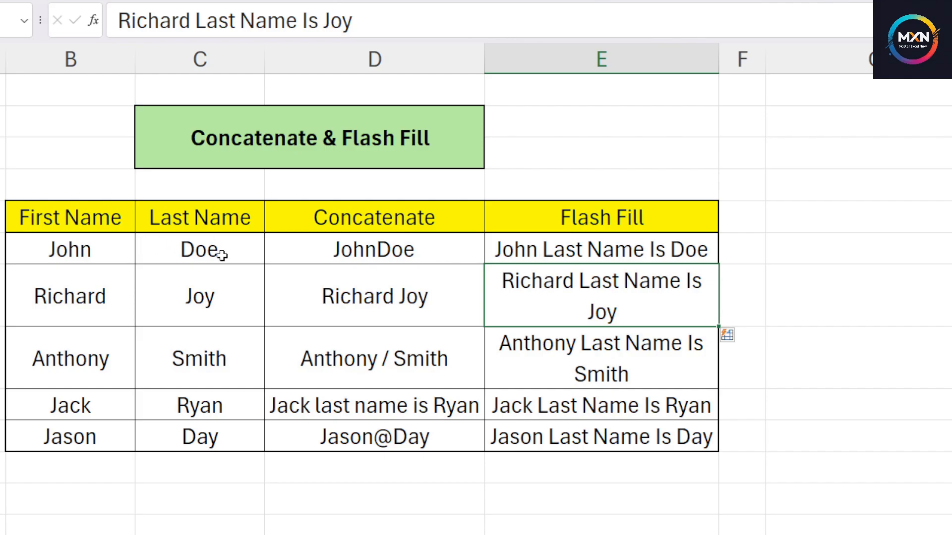
left_click(589, 256)
left_click(600, 307)
left_click(609, 343)
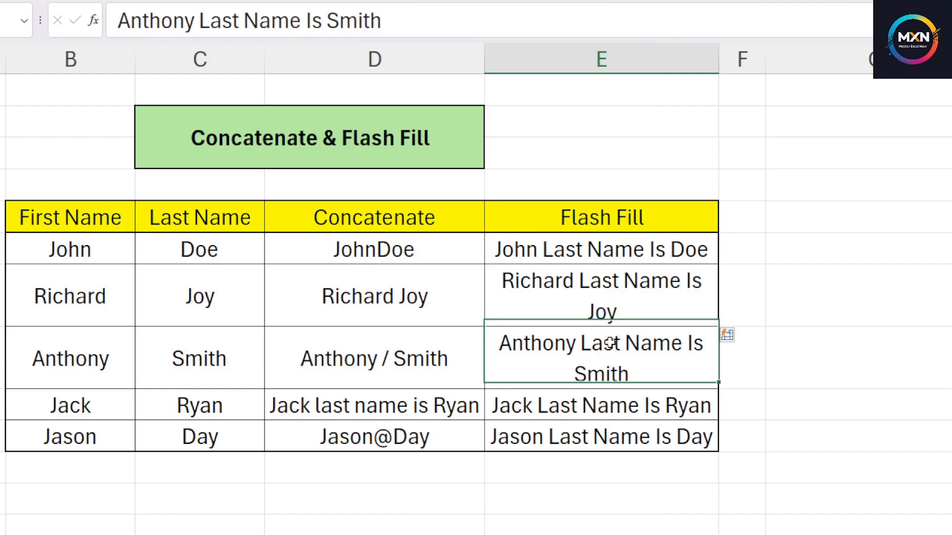
left_click(586, 255)
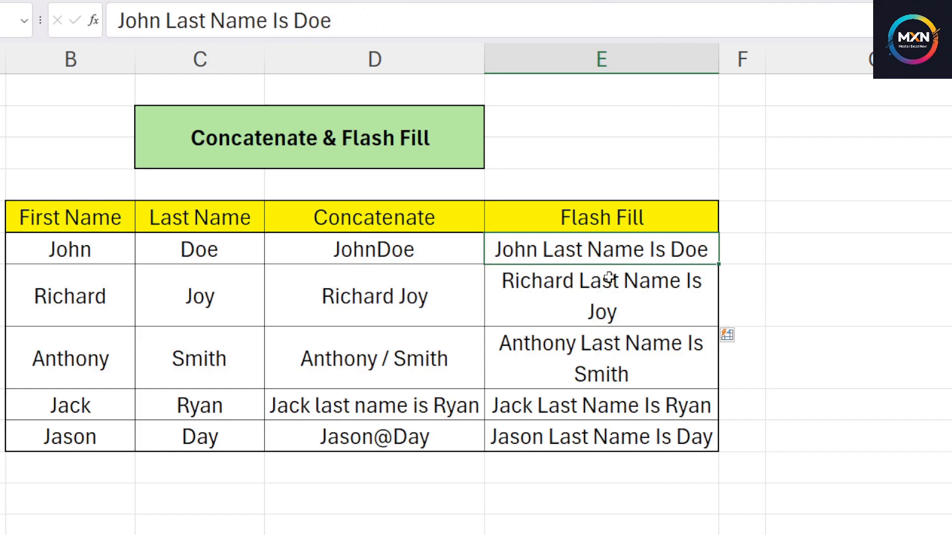
left_click(594, 294)
left_click(578, 251)
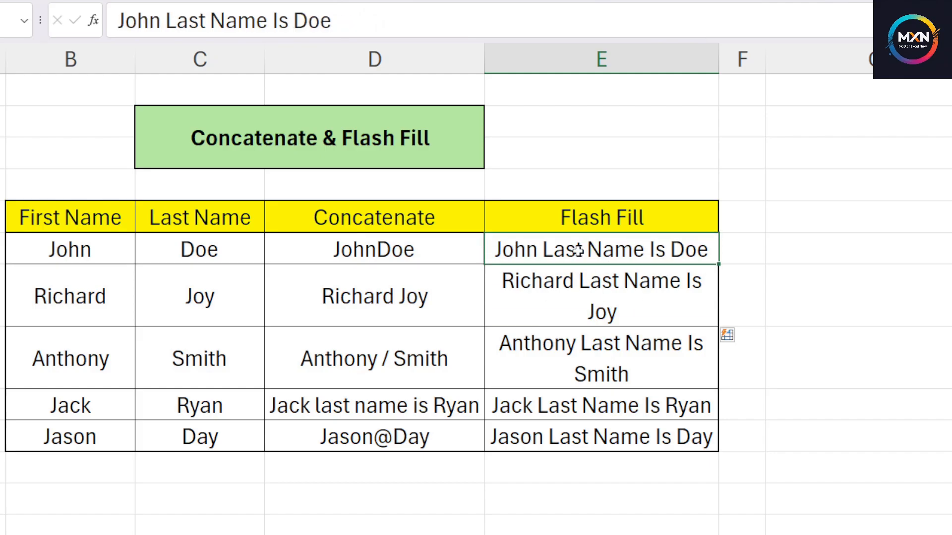